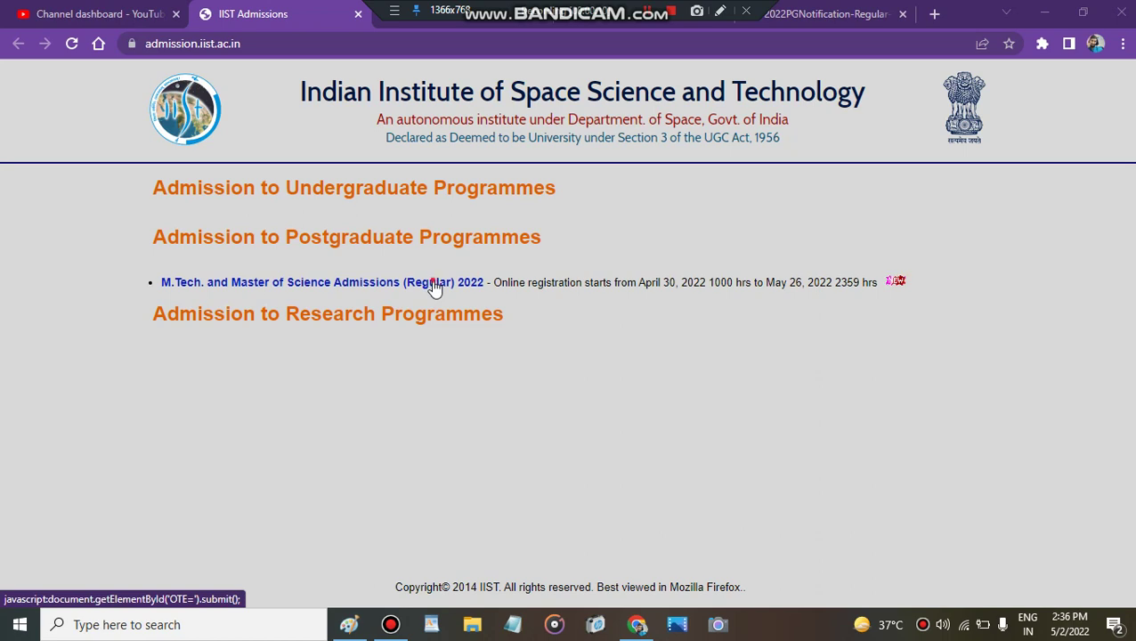
Step: Open the M.Tech. and Master of Science Admissions (Regular) 2022 site from Postgraduate Programmes
click(435, 285)
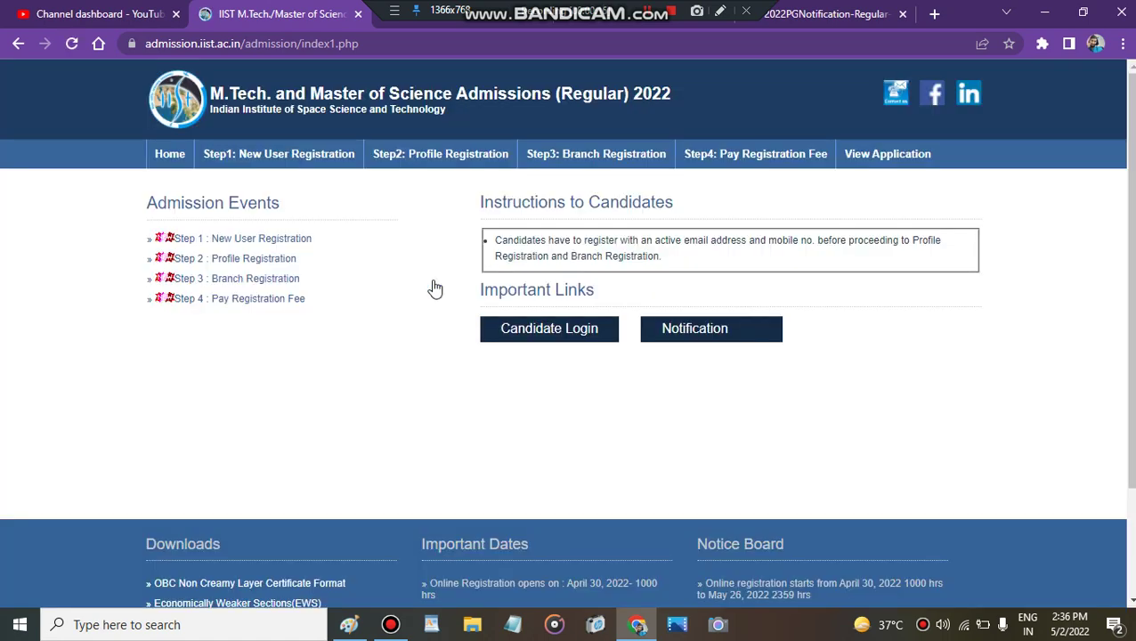
Step: Register a new user with autofilled name, e-mail and mobile, an account password and the captcha
click(303, 150)
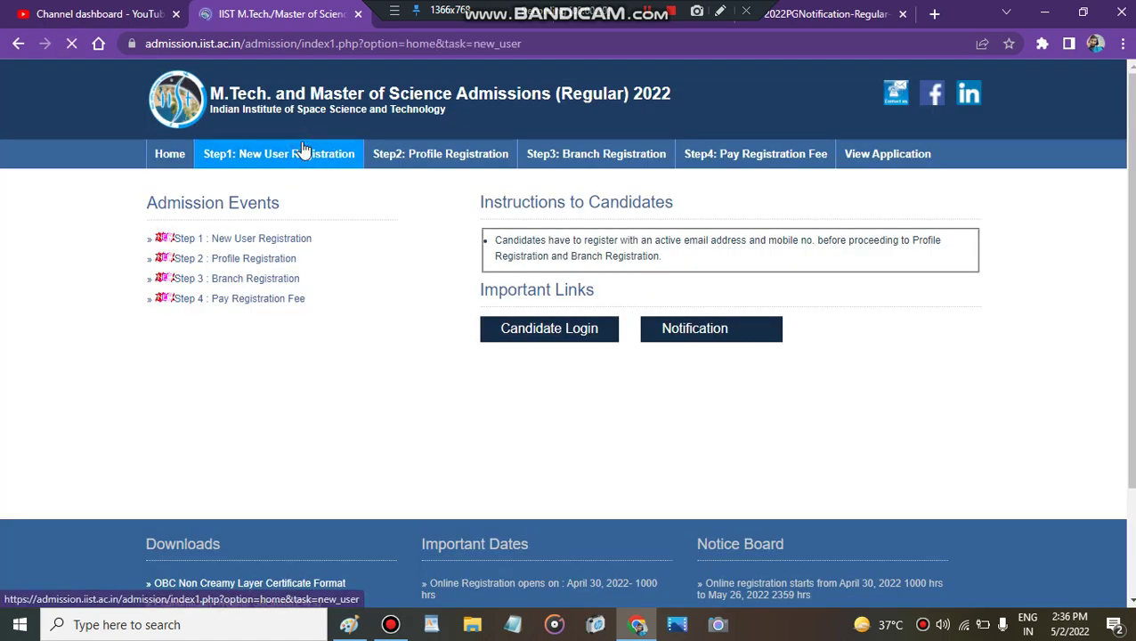
click(504, 207)
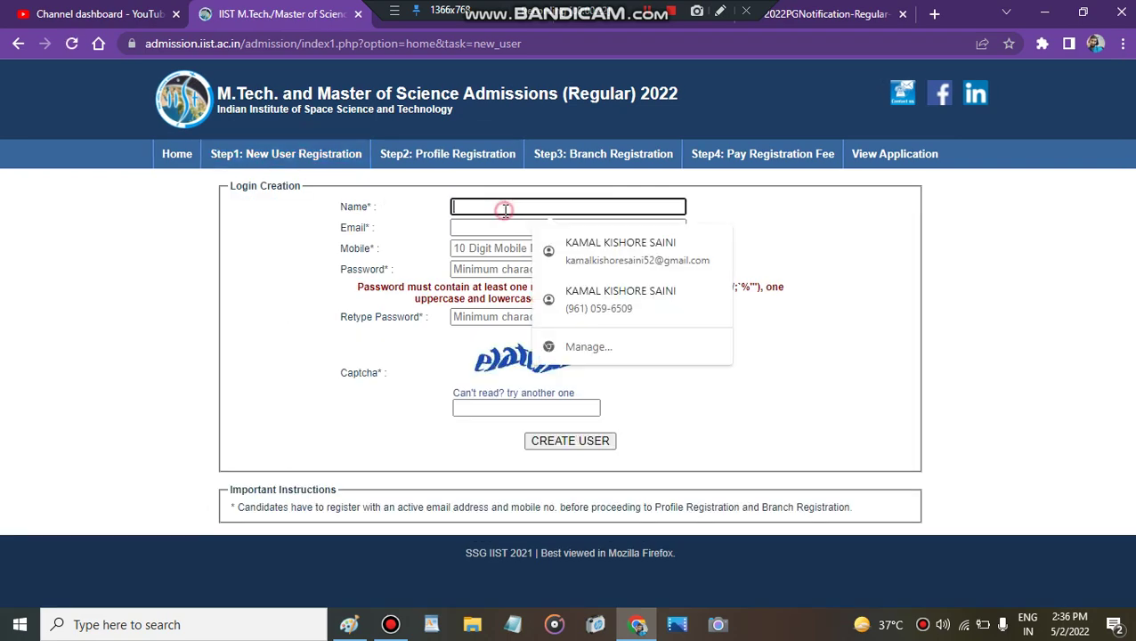
click(575, 249)
click(514, 269)
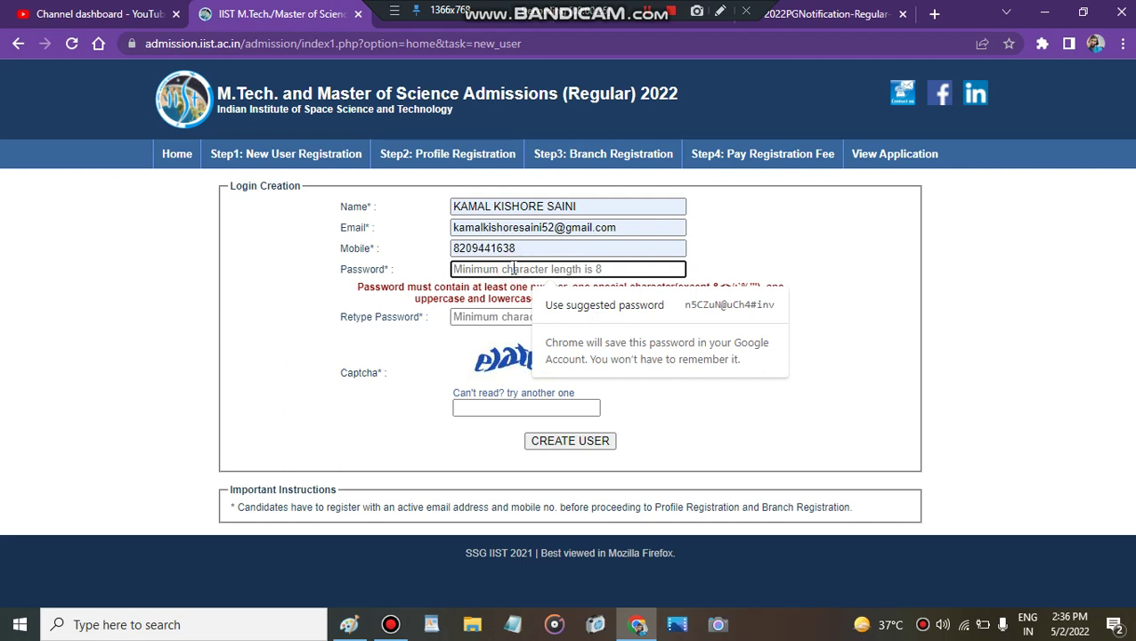
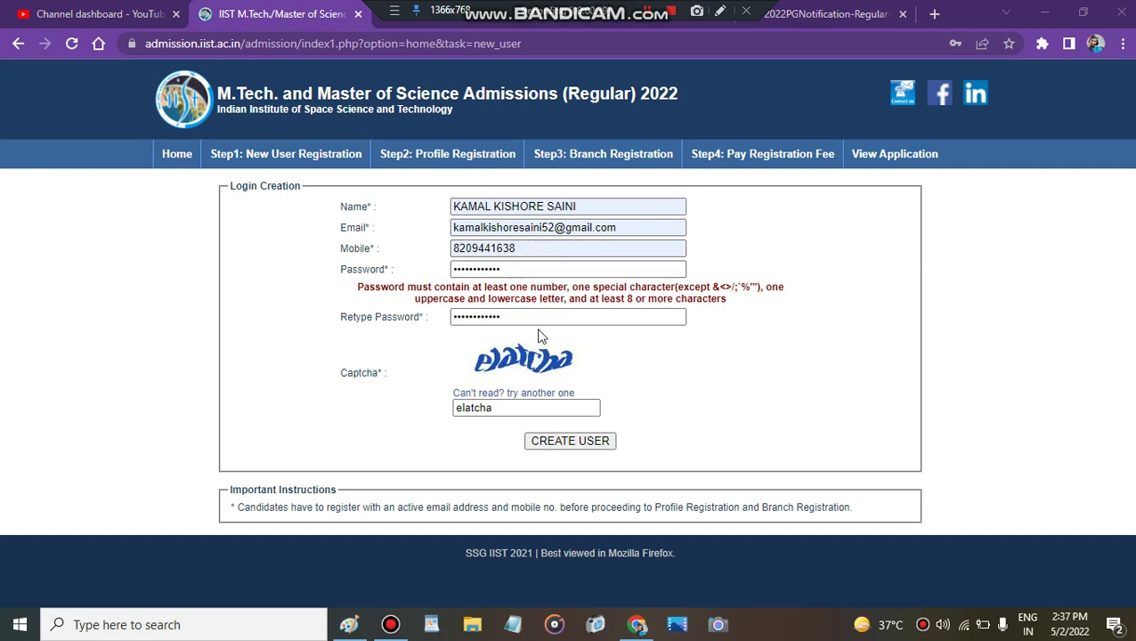
click(597, 442)
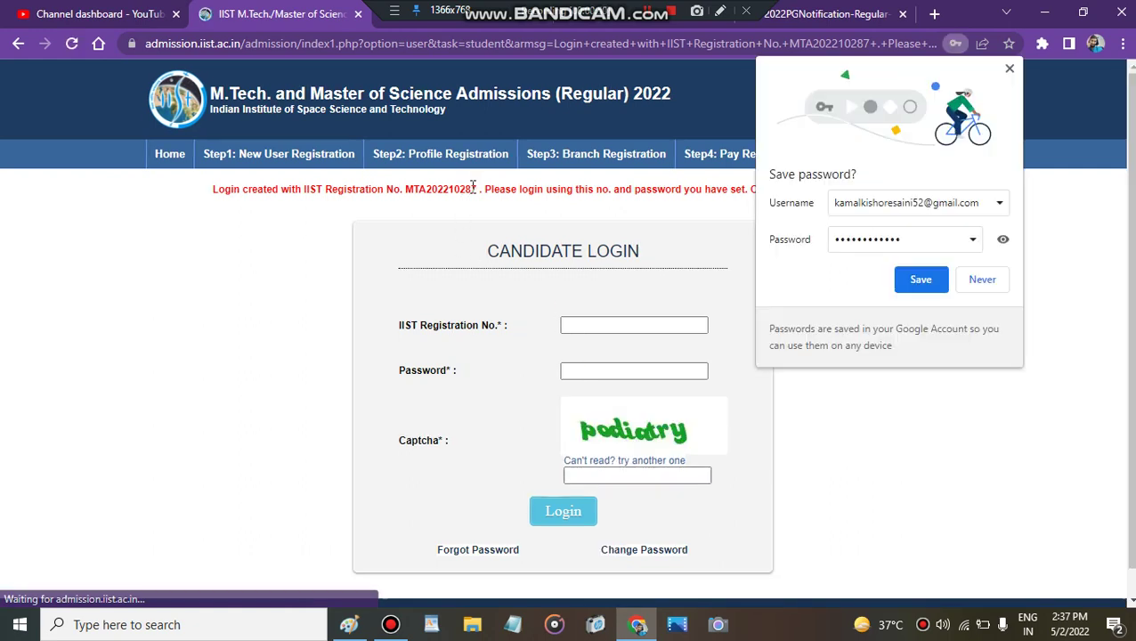
Step: Save the new login in Chrome and paste the new registration number into IIST Registration No
drag(478, 189, 422, 190)
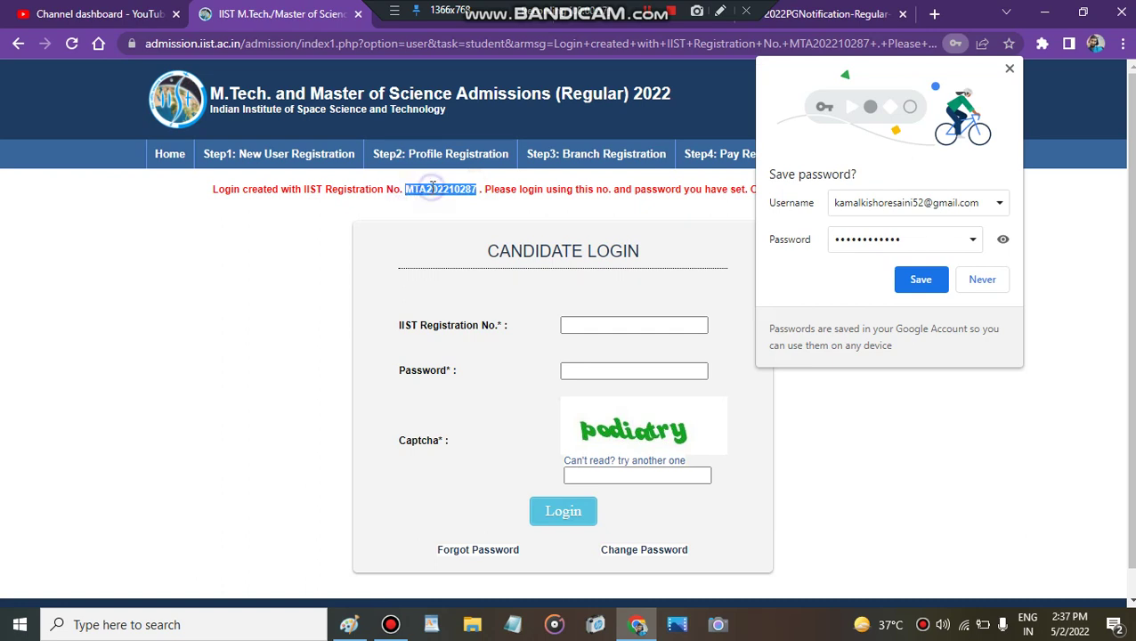
click(921, 283)
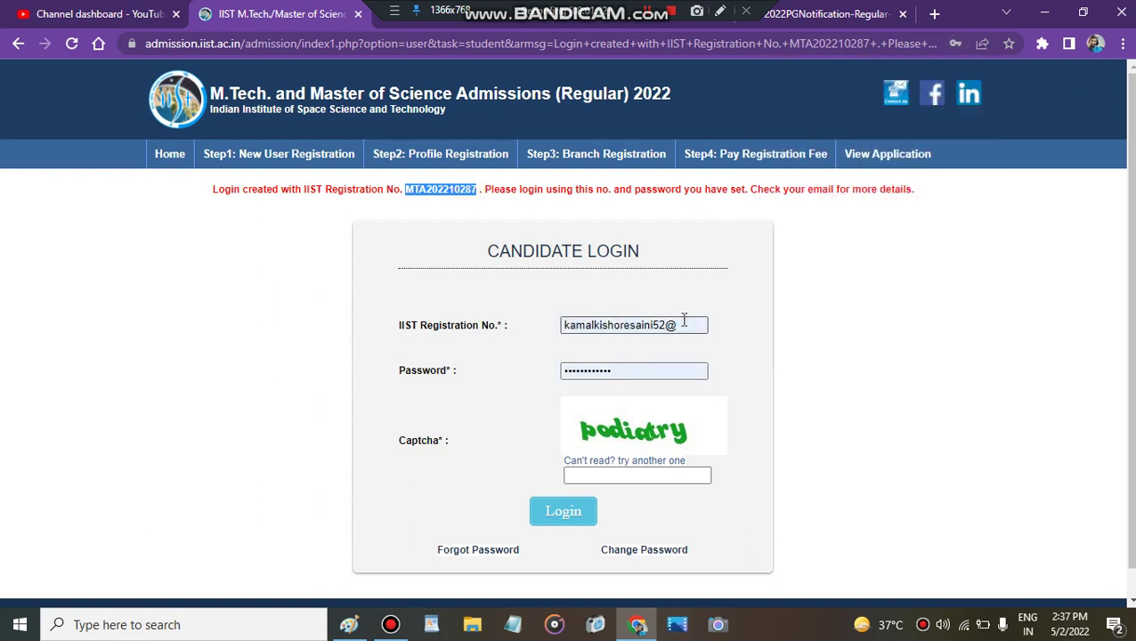
drag(679, 325, 567, 327)
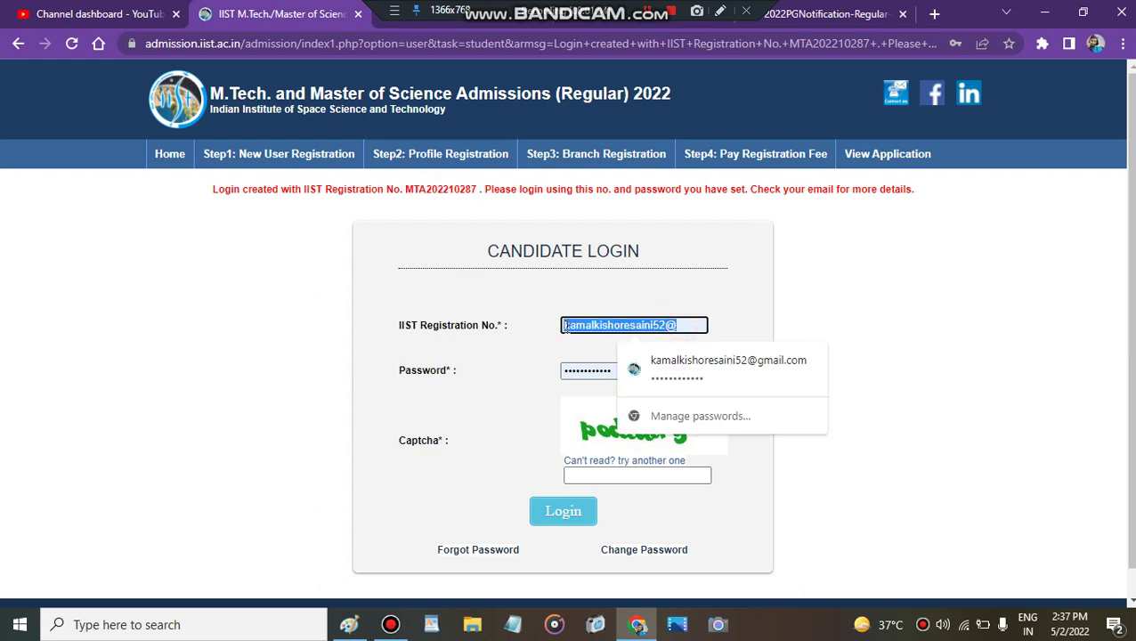
key(BackSpace)
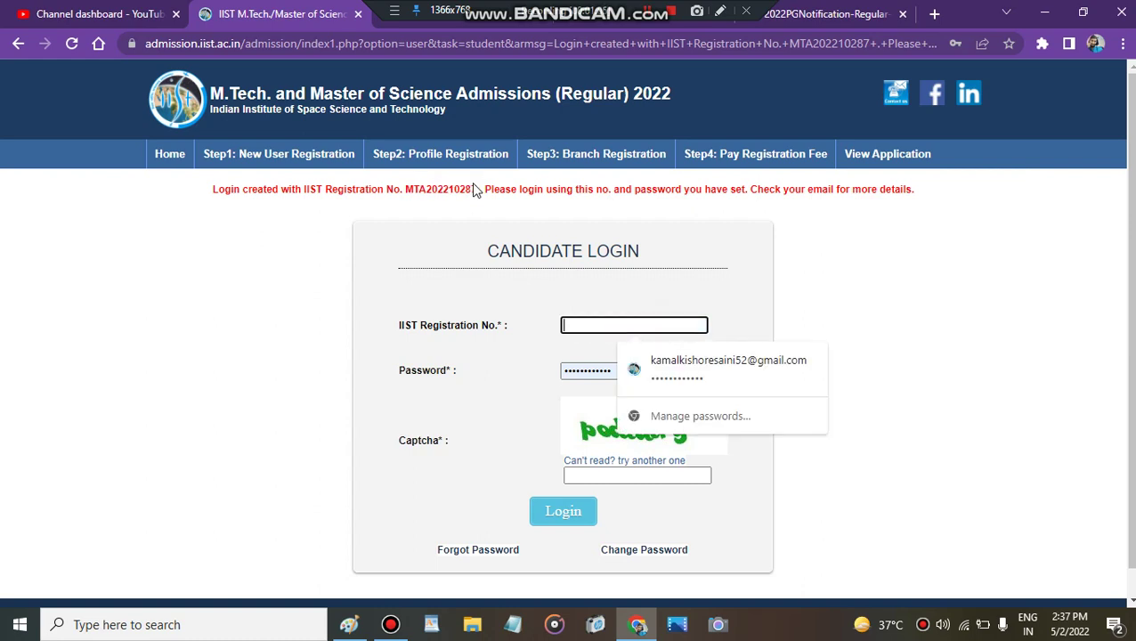
drag(479, 189, 403, 197)
key(ctrl+c)
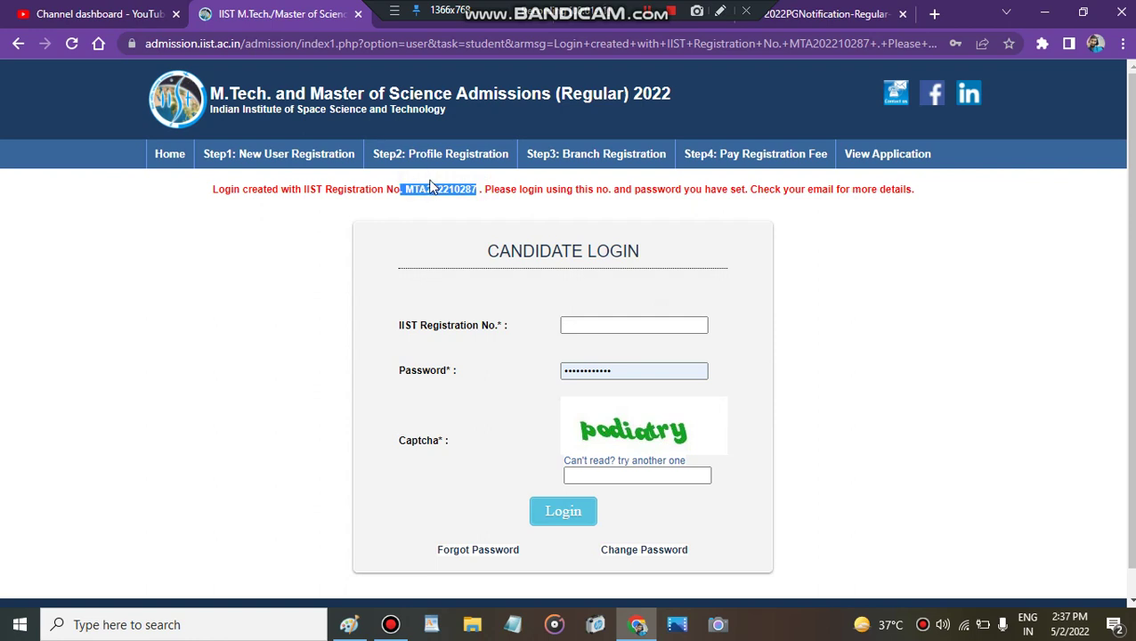
click(482, 191)
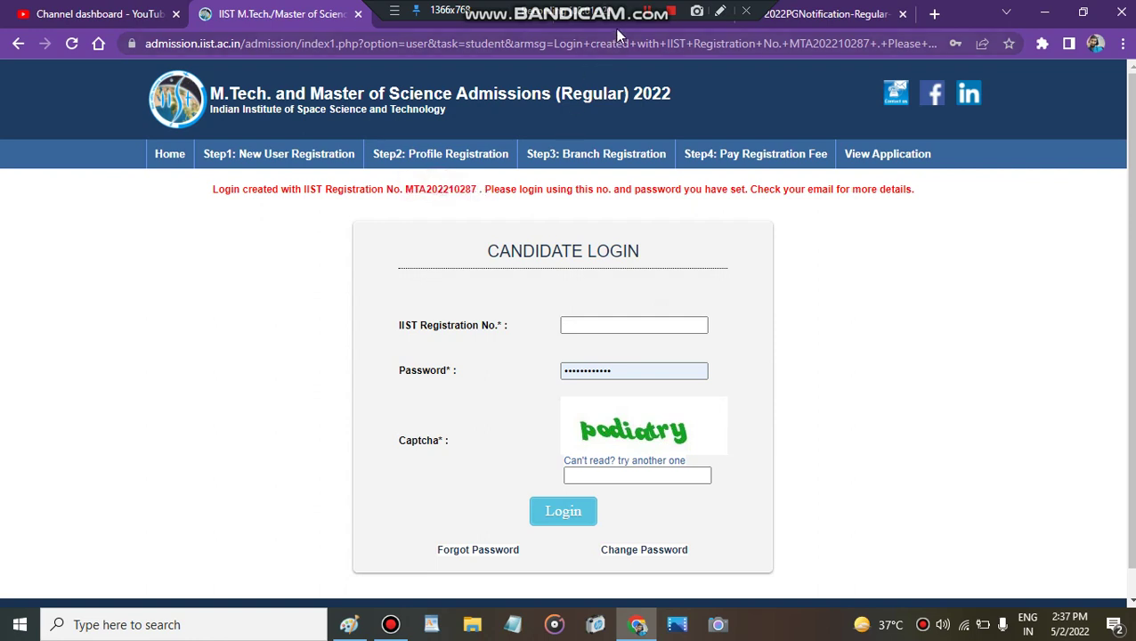
key(shift+Tab)
key(ctrl+v)
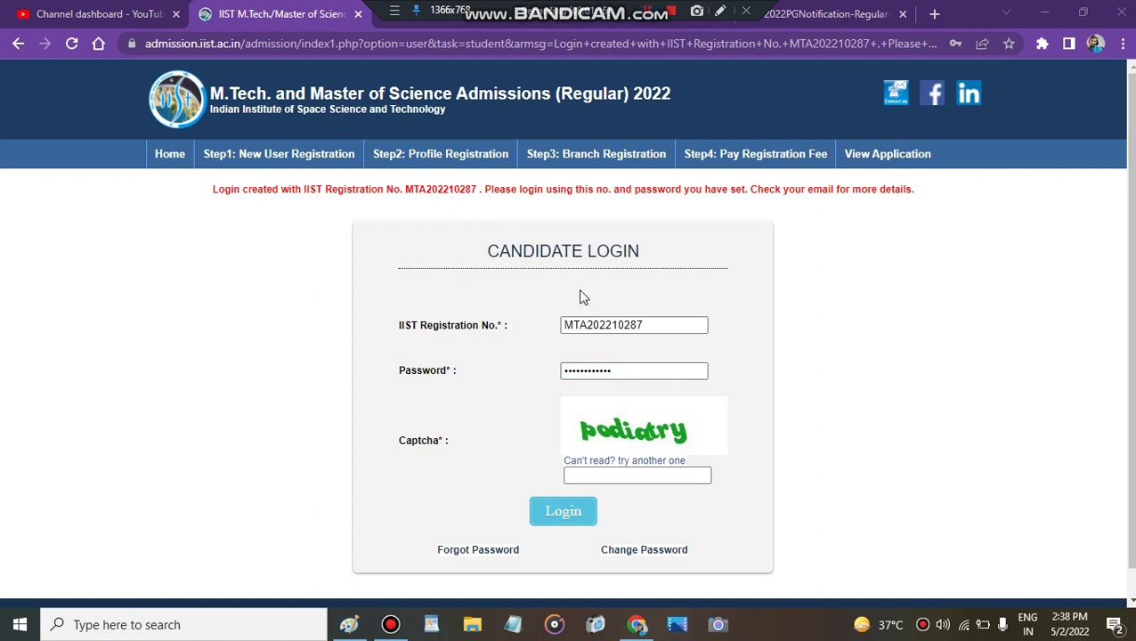
Step: Enter the captcha and log in with the new registration number
click(588, 476)
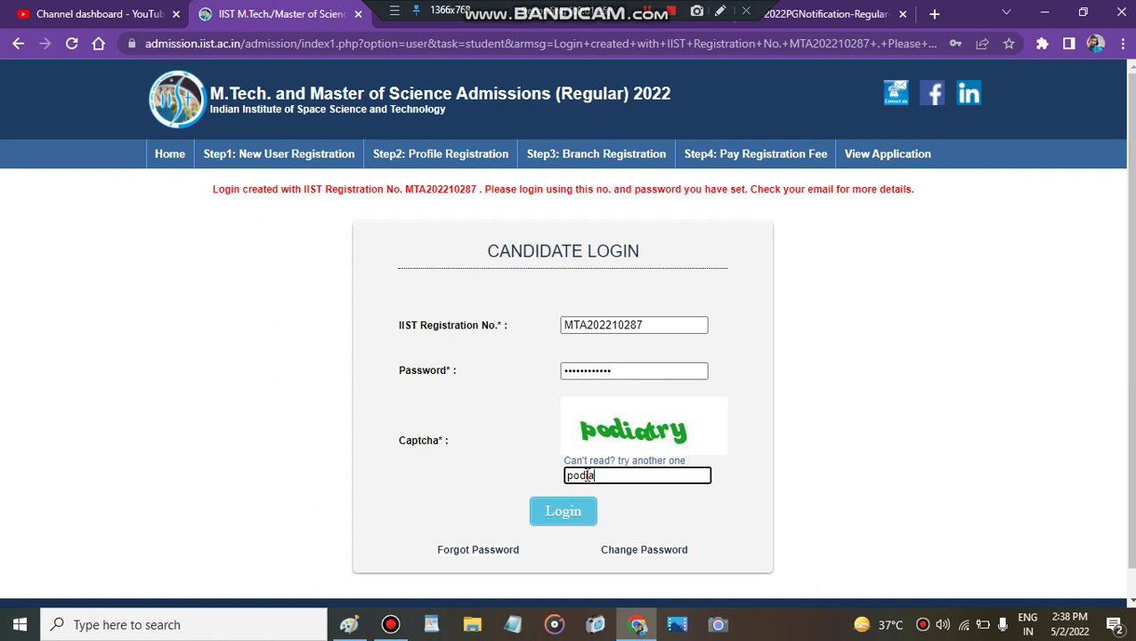
click(561, 513)
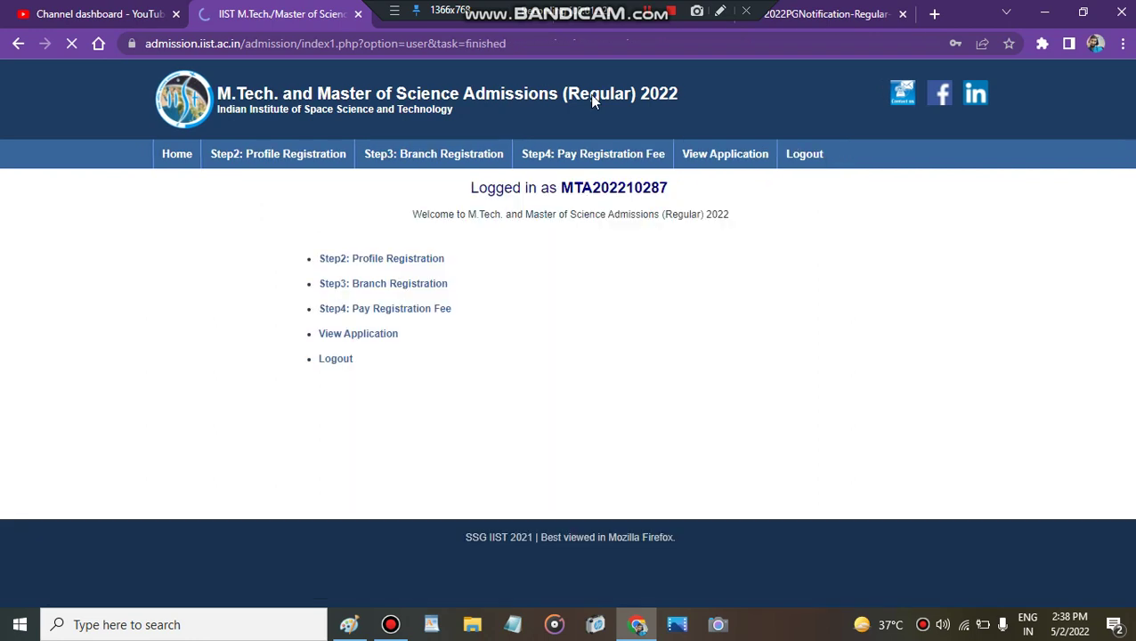
Step: Save the login in the browser, then enter Step 2 Profile Registration past its instructions
click(923, 279)
click(414, 260)
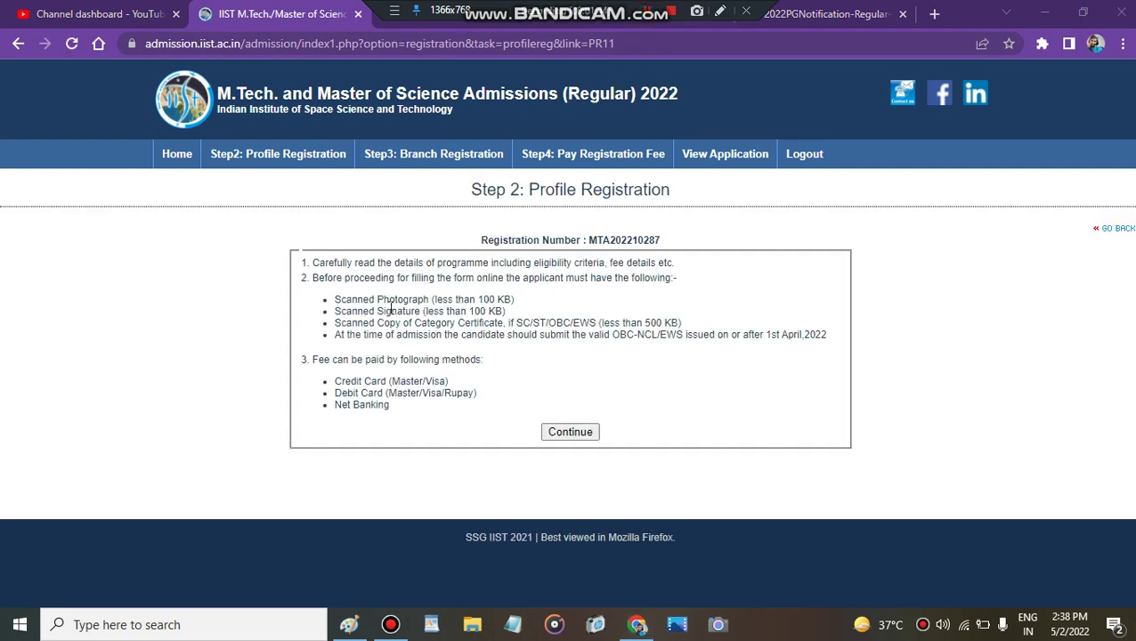
click(580, 433)
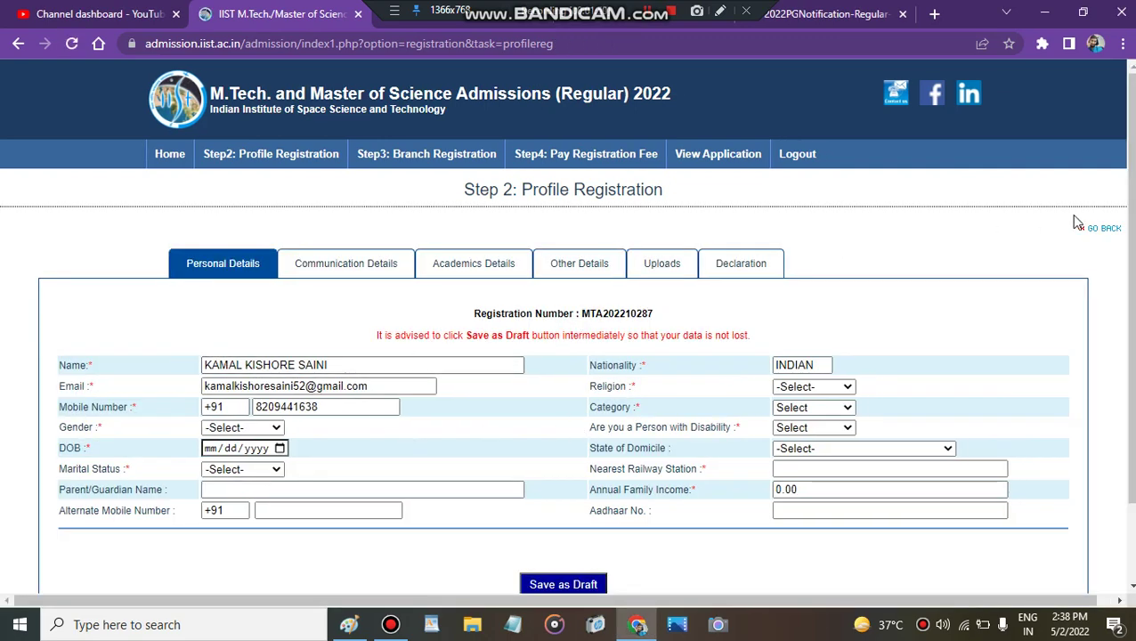
Step: Complete Personal Details with marital status Single and continue to Communication Details
scroll(1124, 249, down, 3)
scroll(1124, 249, up, 3)
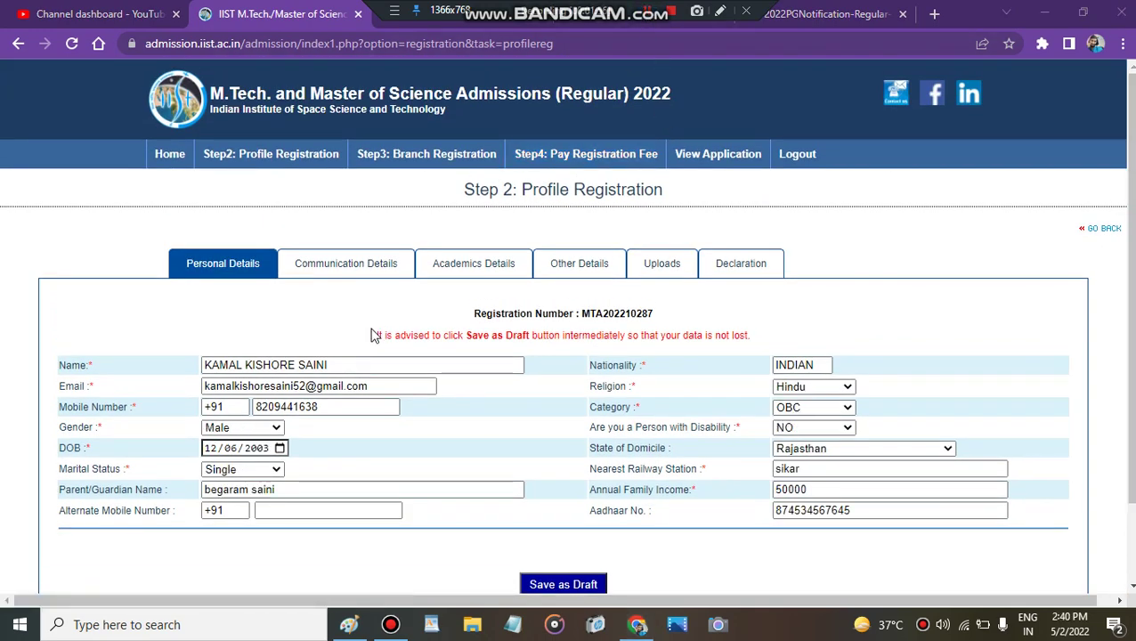
click(271, 472)
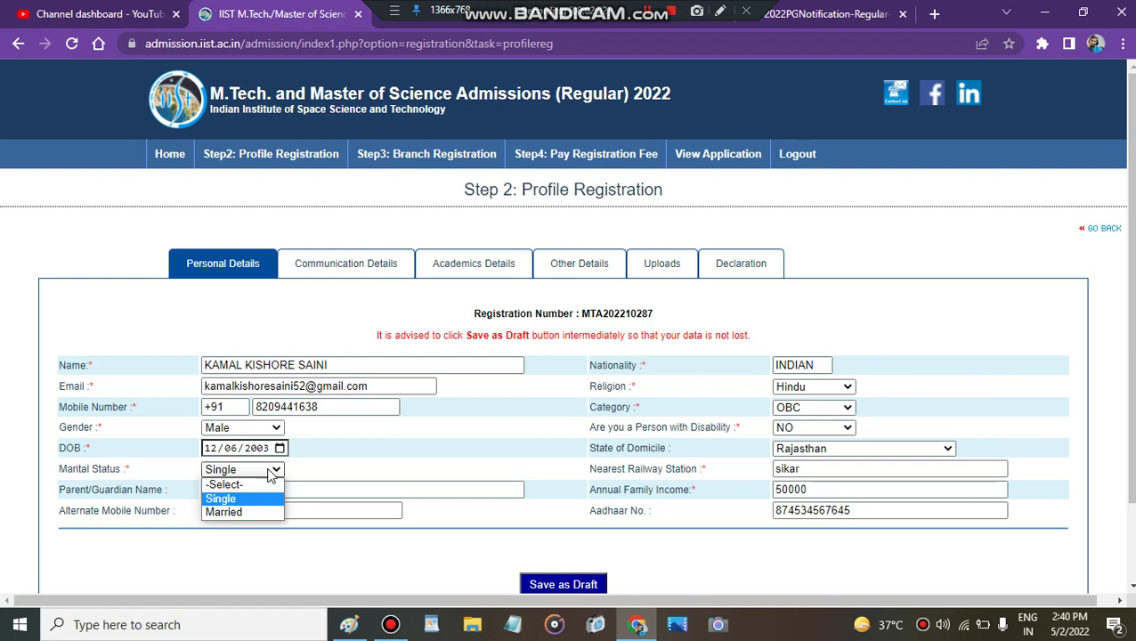
click(271, 475)
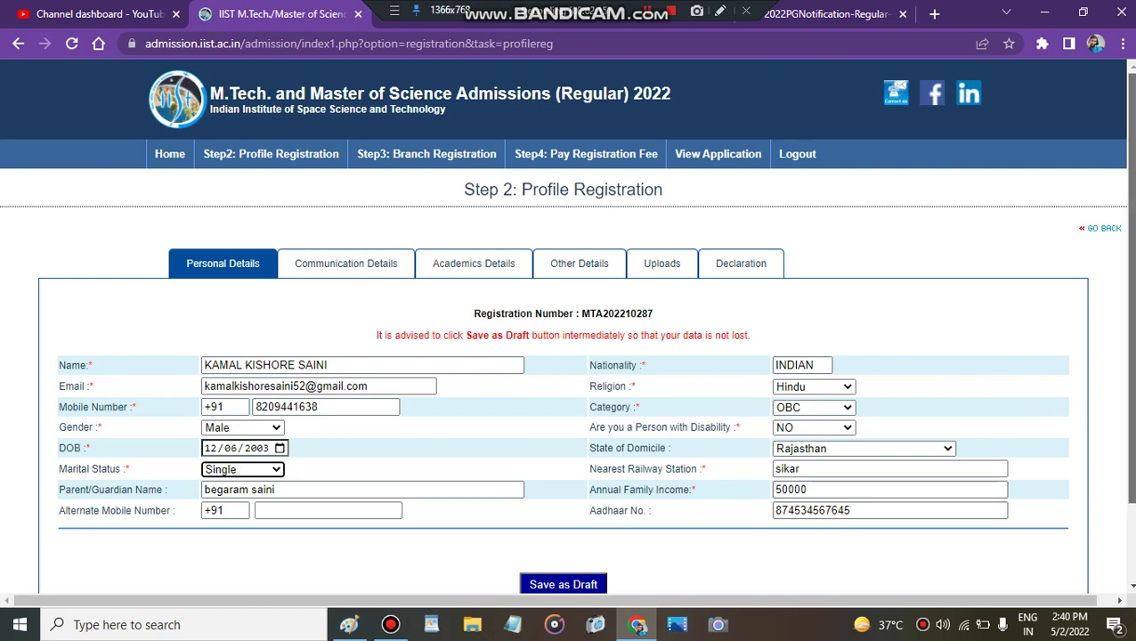
scroll(1127, 374, down, 1)
click(1049, 528)
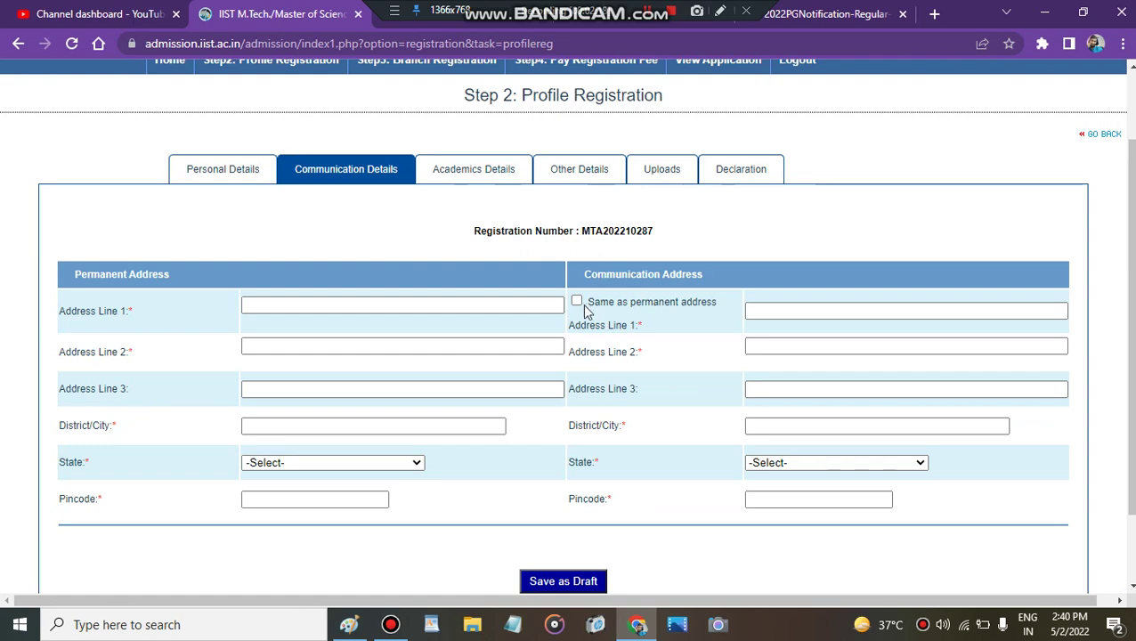
Step: Mark the communication address same as the Patiala, Punjab 147001 permanent address and continue
click(577, 301)
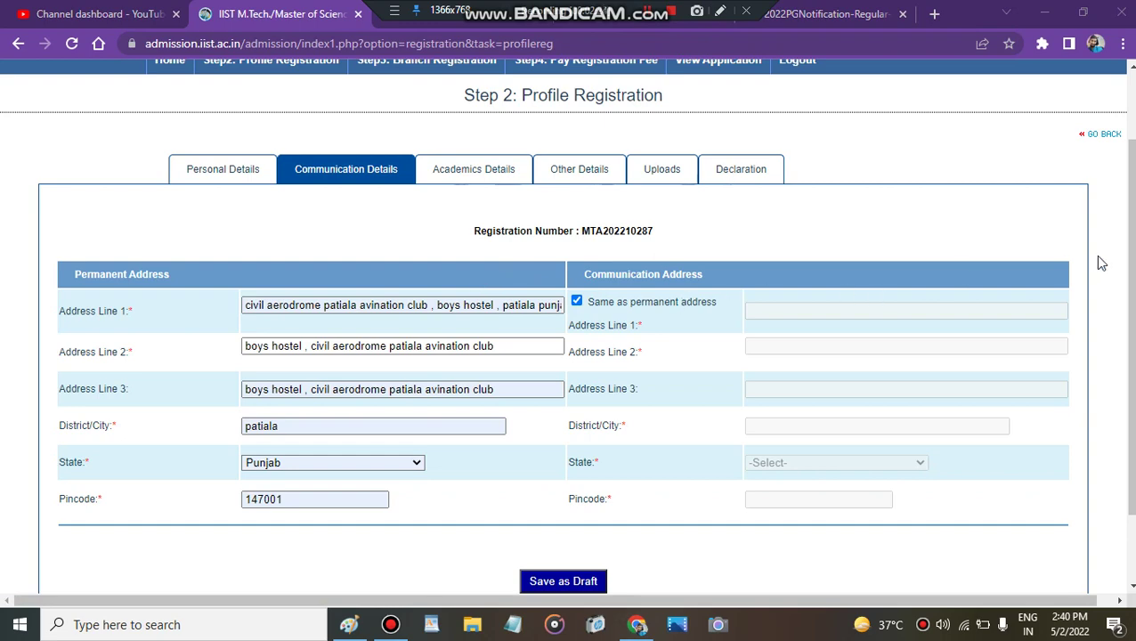
scroll(1098, 256, down, 1)
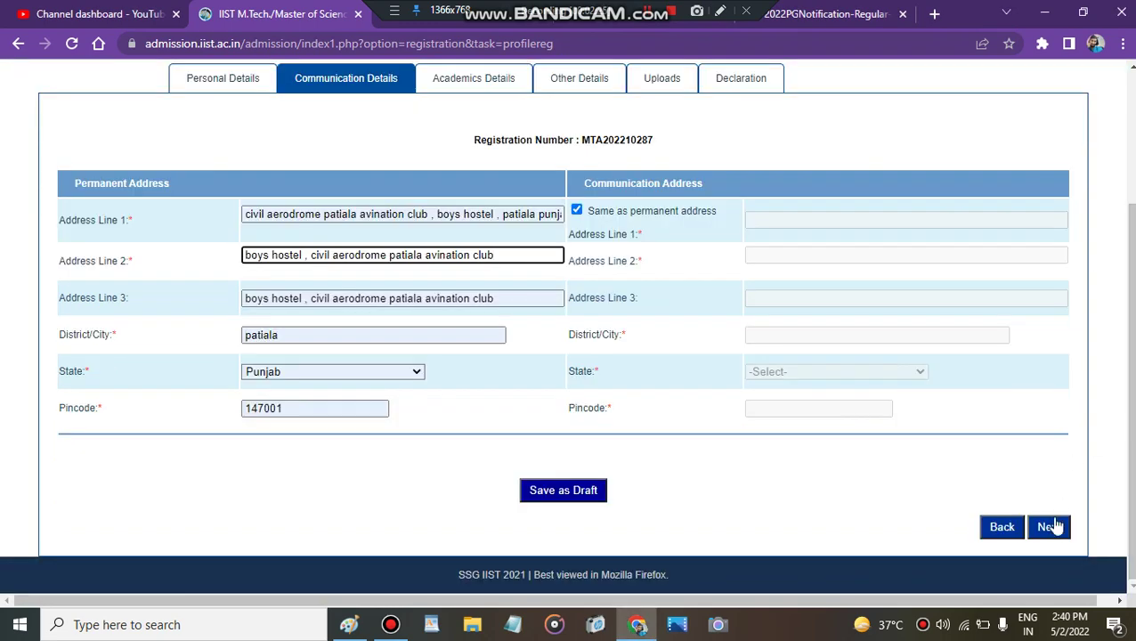
click(1050, 527)
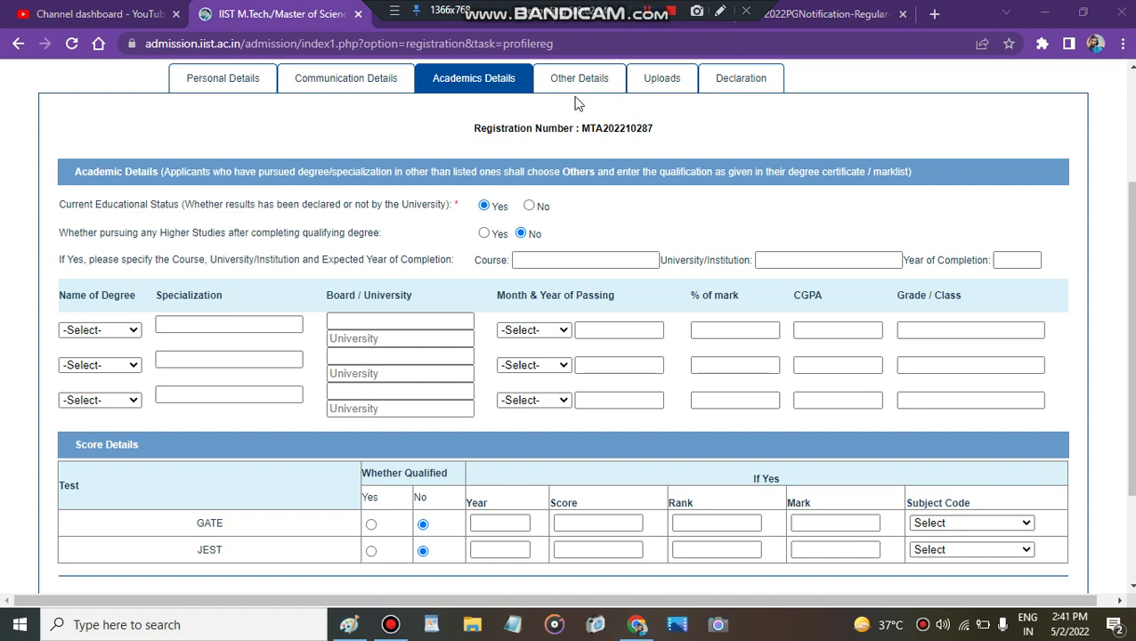
Step: Answer No to current educational status and to pursuing higher studies
triple_click(169, 208)
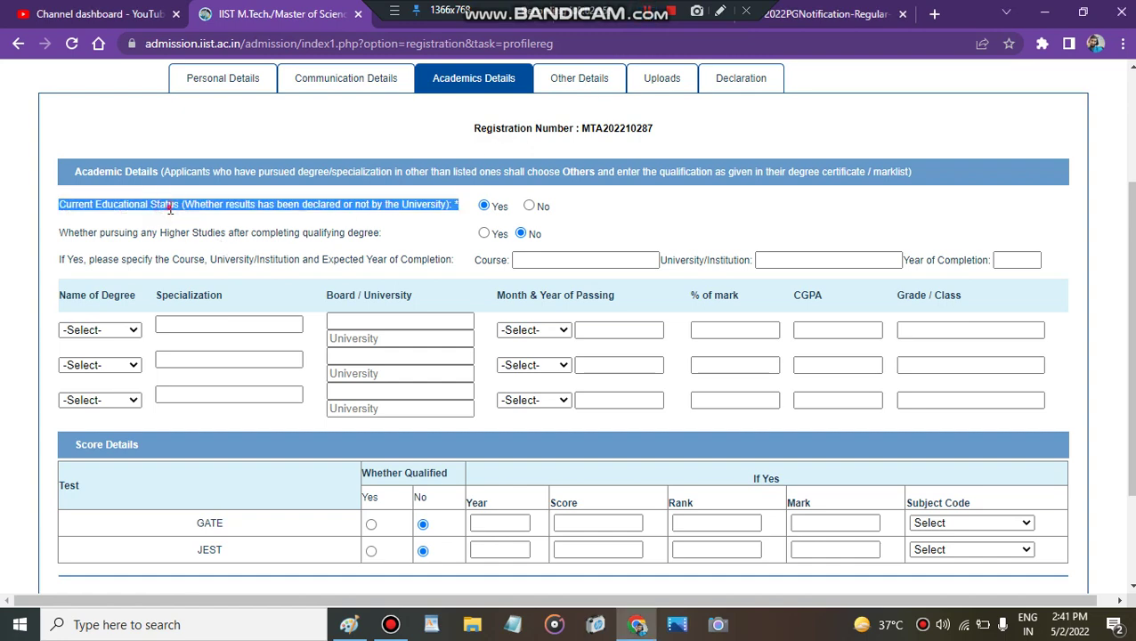
click(224, 209)
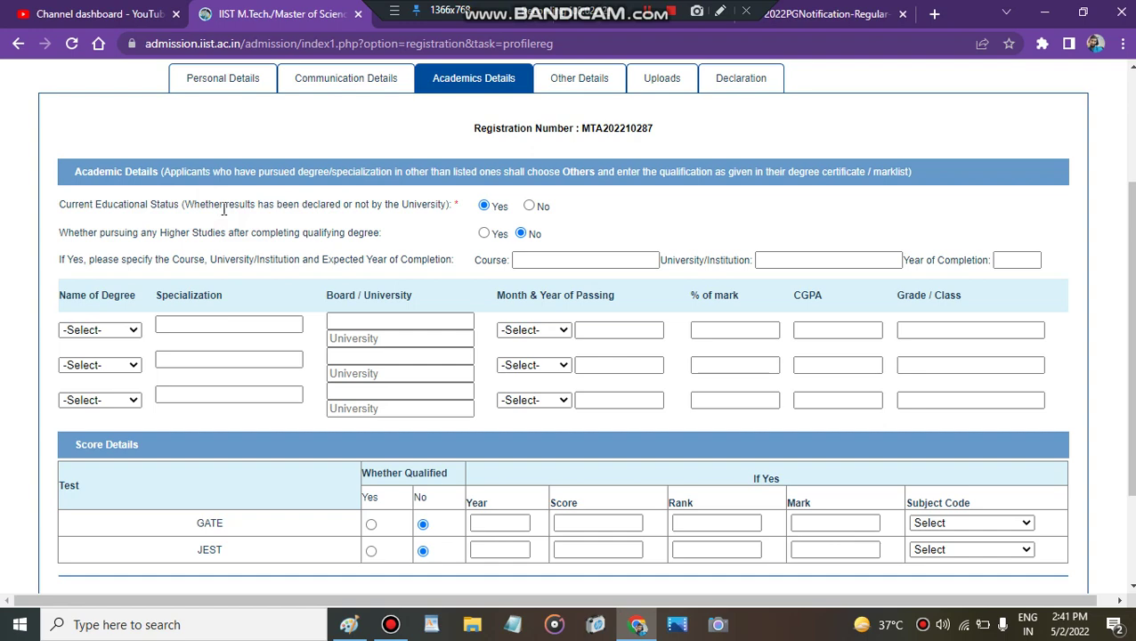
triple_click(392, 199)
click(392, 199)
click(529, 206)
click(648, 19)
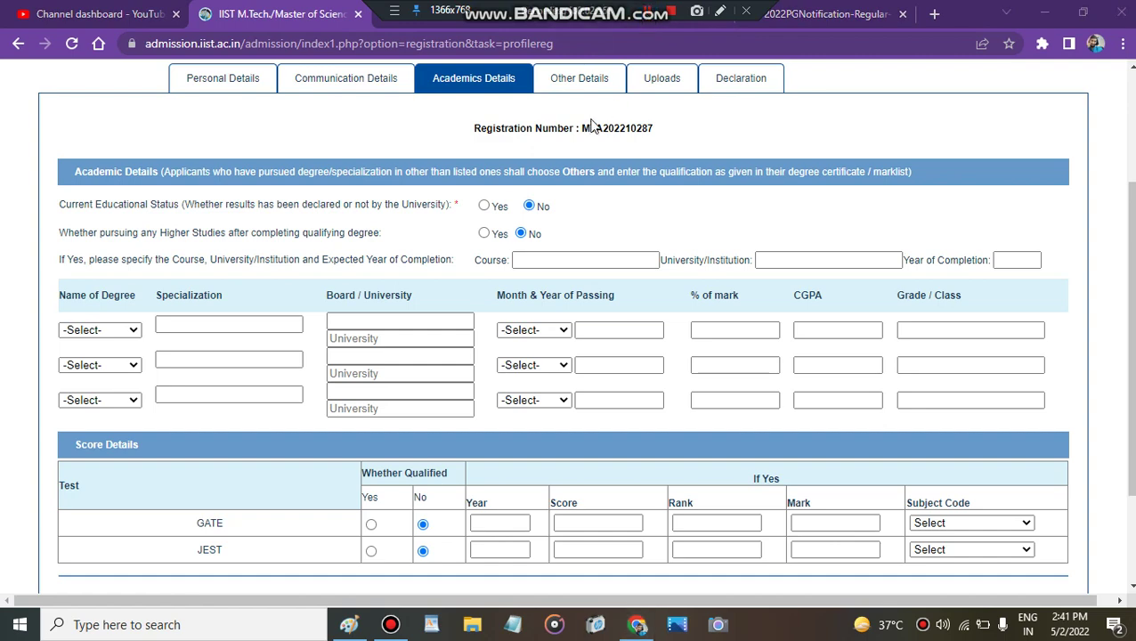
click(484, 234)
click(521, 234)
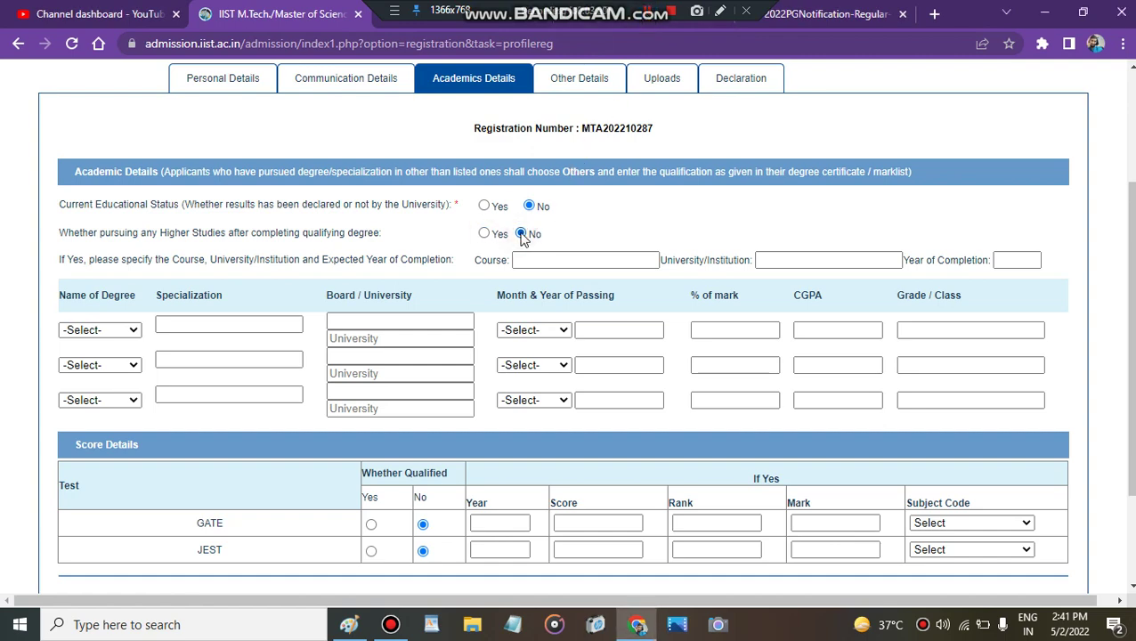
drag(1131, 246, 1131, 269)
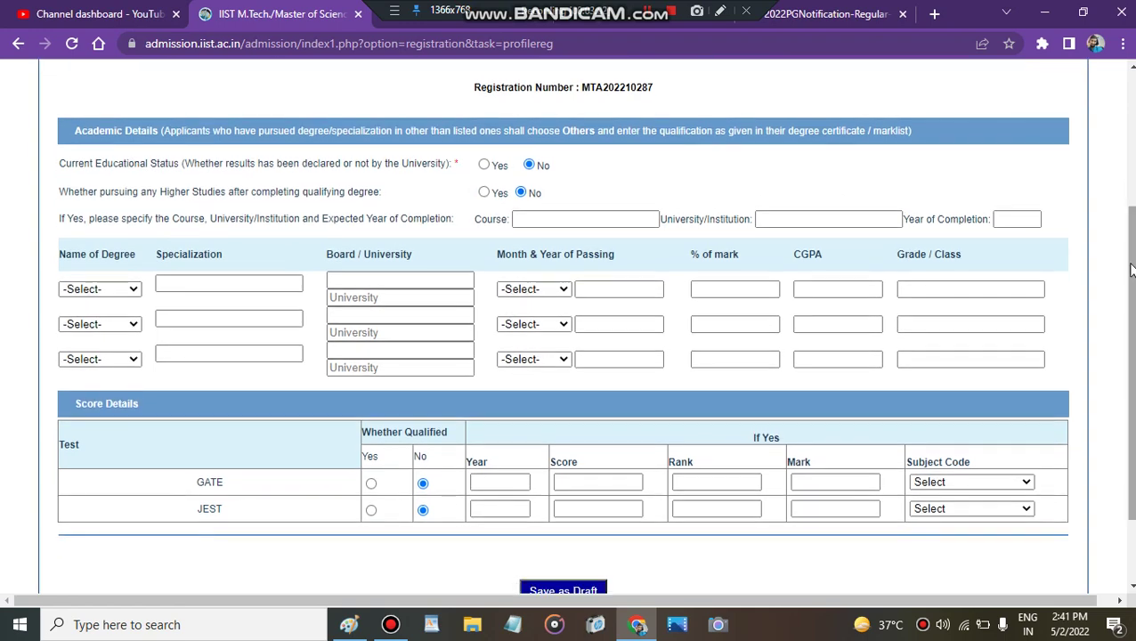
Step: Choose Aerospace Engineering as specialization and Others as board in the first academic row
click(100, 290)
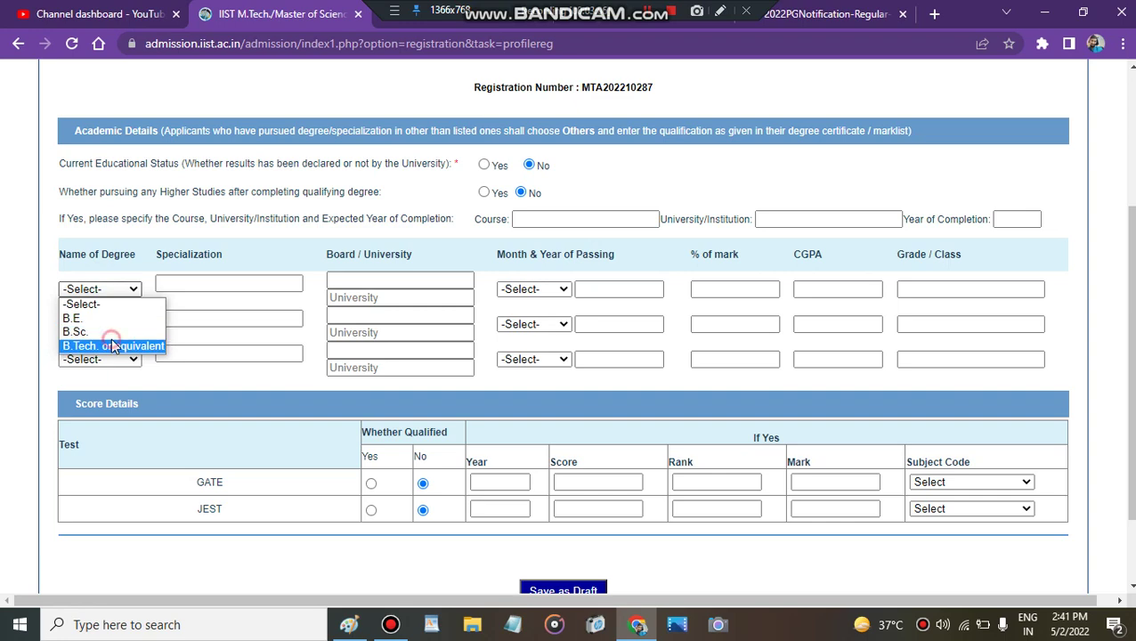
key(Escape)
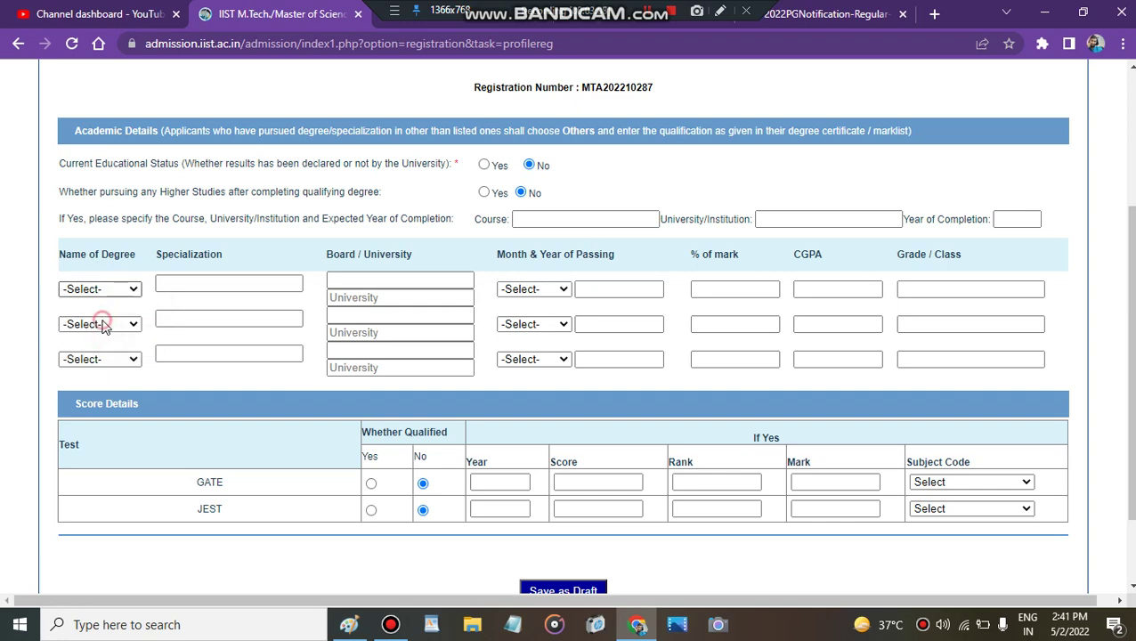
click(188, 285)
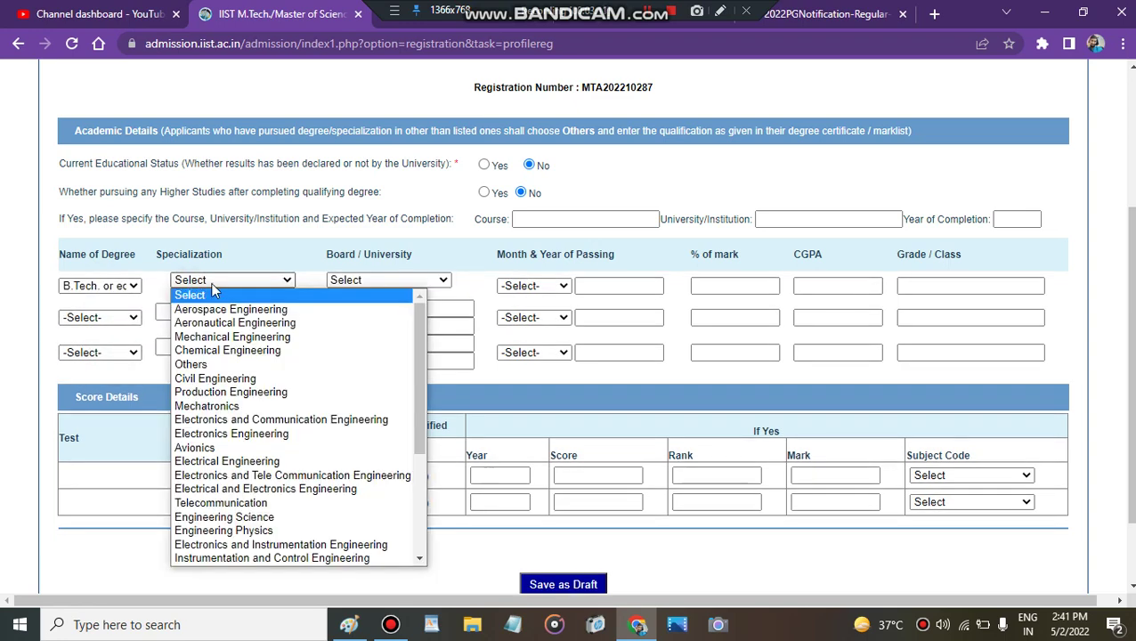
click(241, 308)
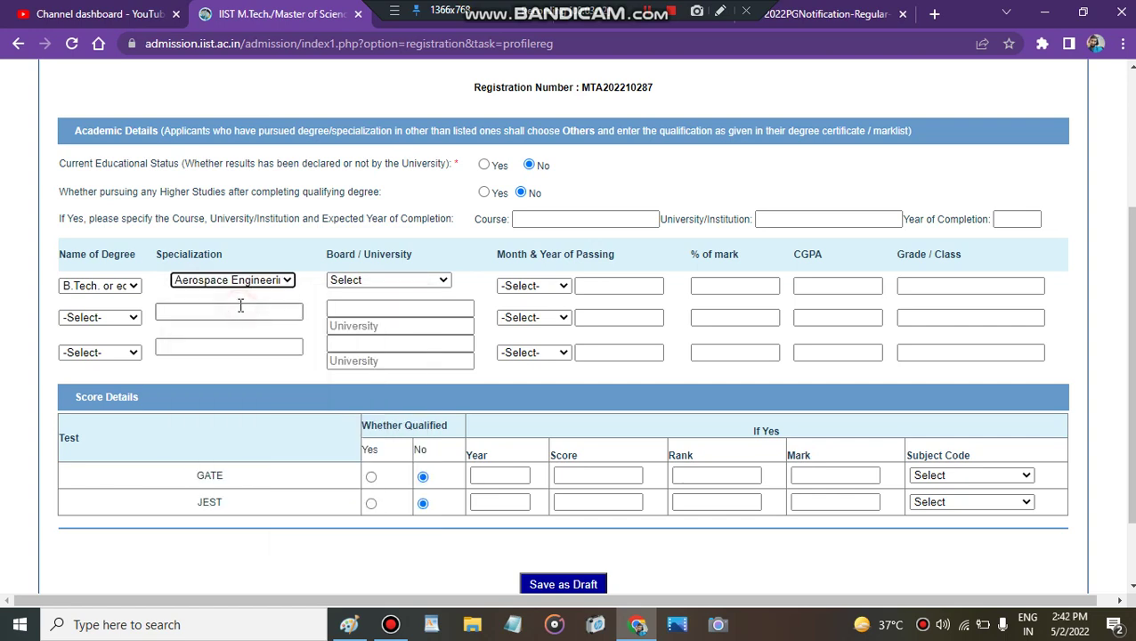
click(364, 280)
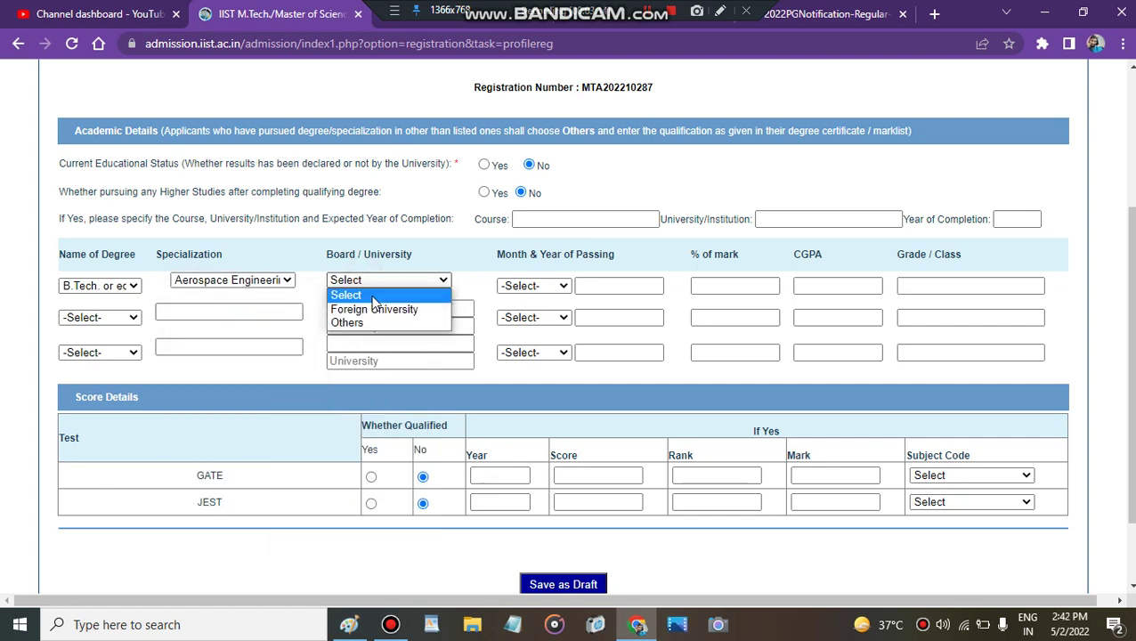
click(376, 284)
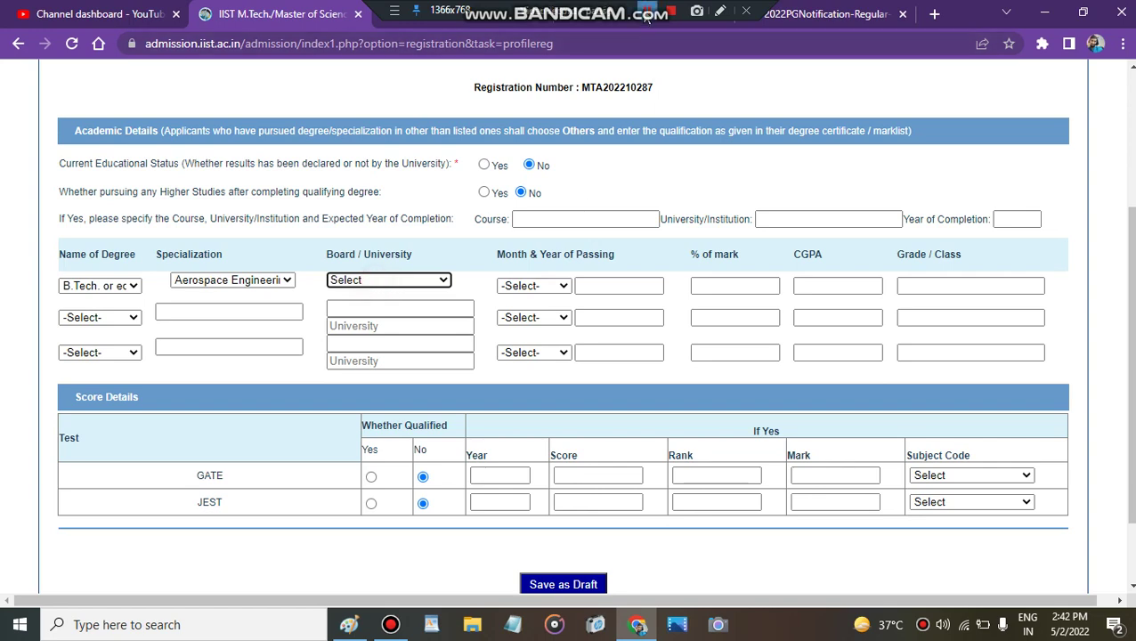
key(Down)
key(Down)
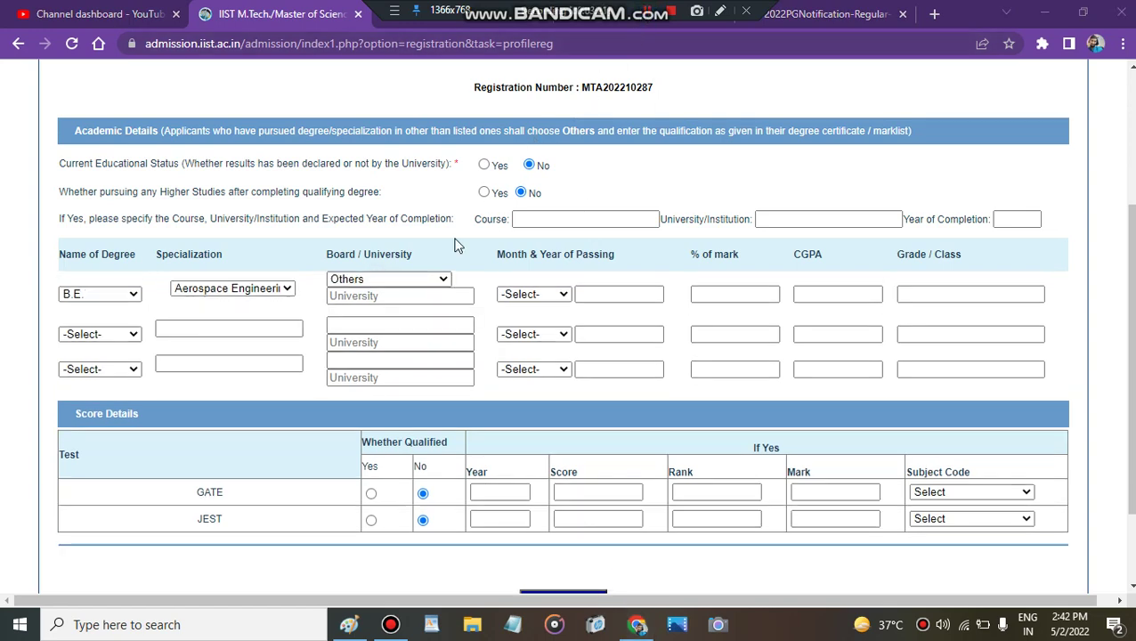
click(249, 288)
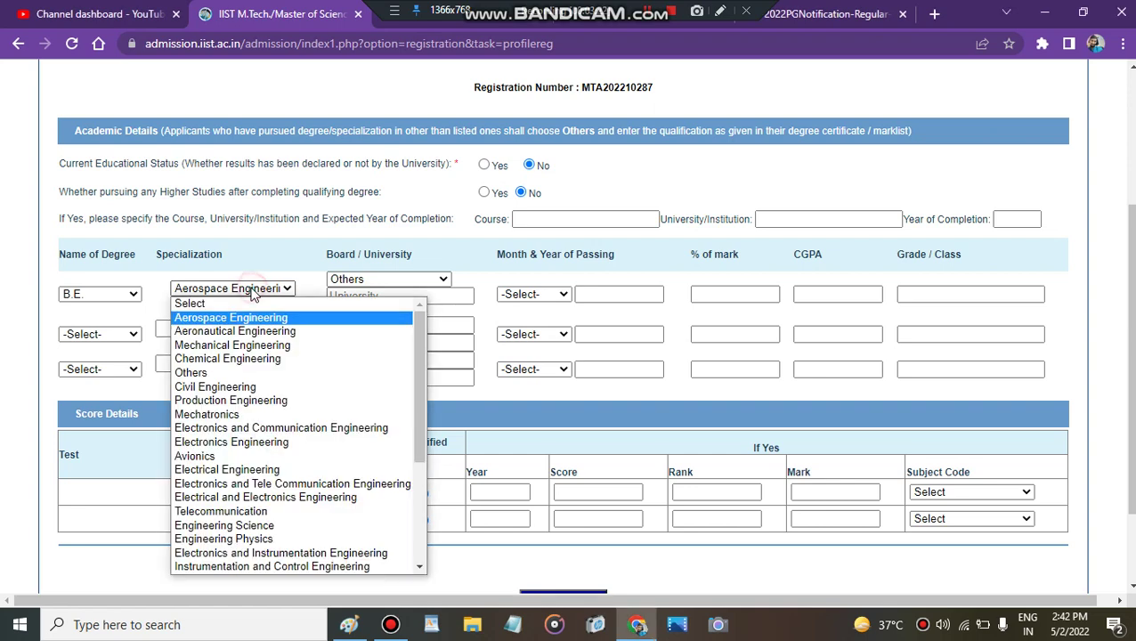
click(250, 288)
Step: Set the first row's degree to B.Tech. or equivalent, reselecting Aerospace Engineering and board Others
click(125, 293)
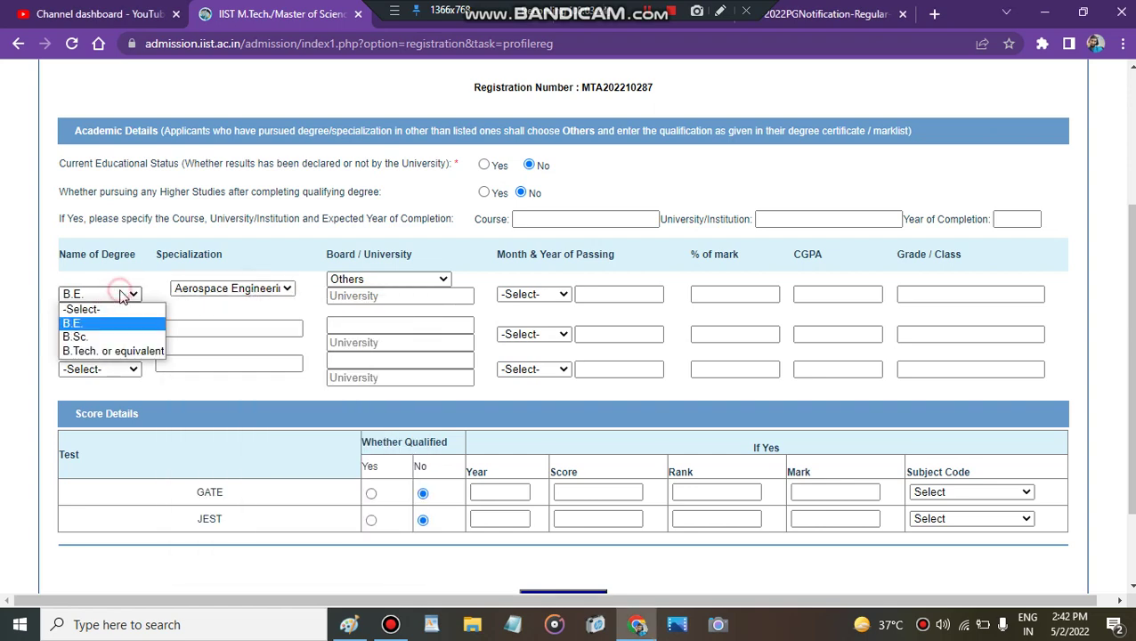
click(107, 353)
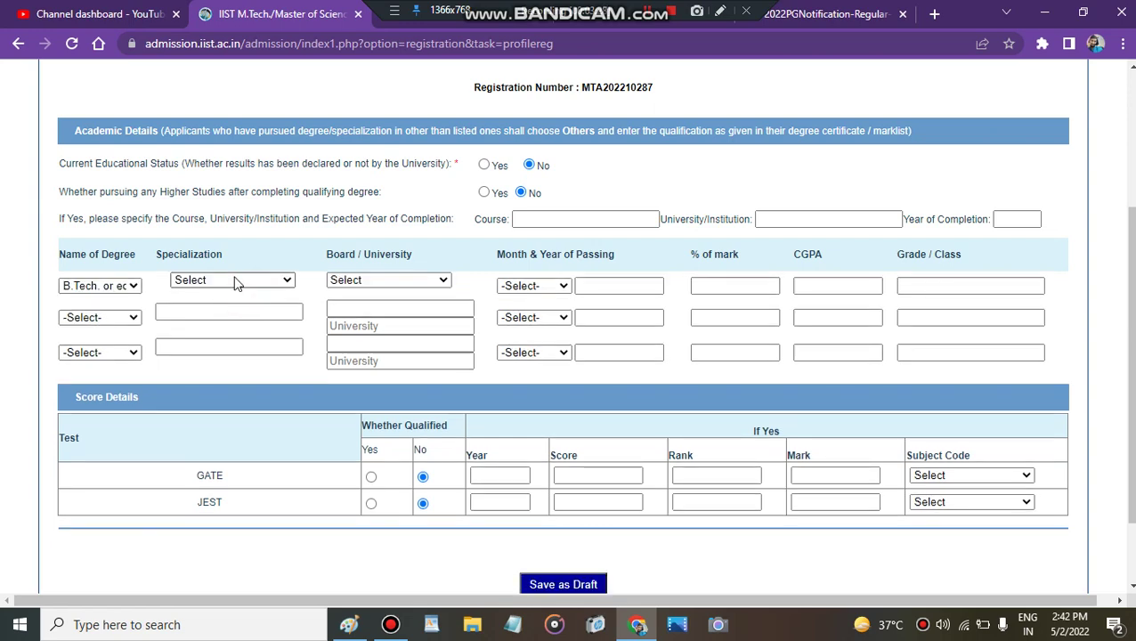
click(234, 280)
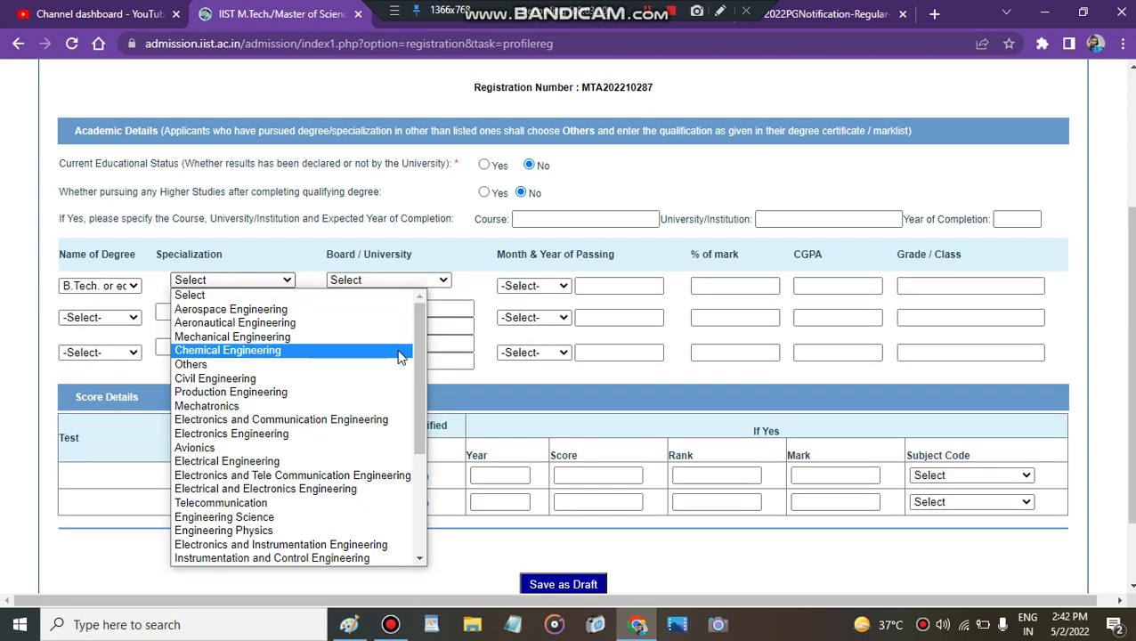
drag(419, 375, 426, 464)
scroll(294, 348, up, 3)
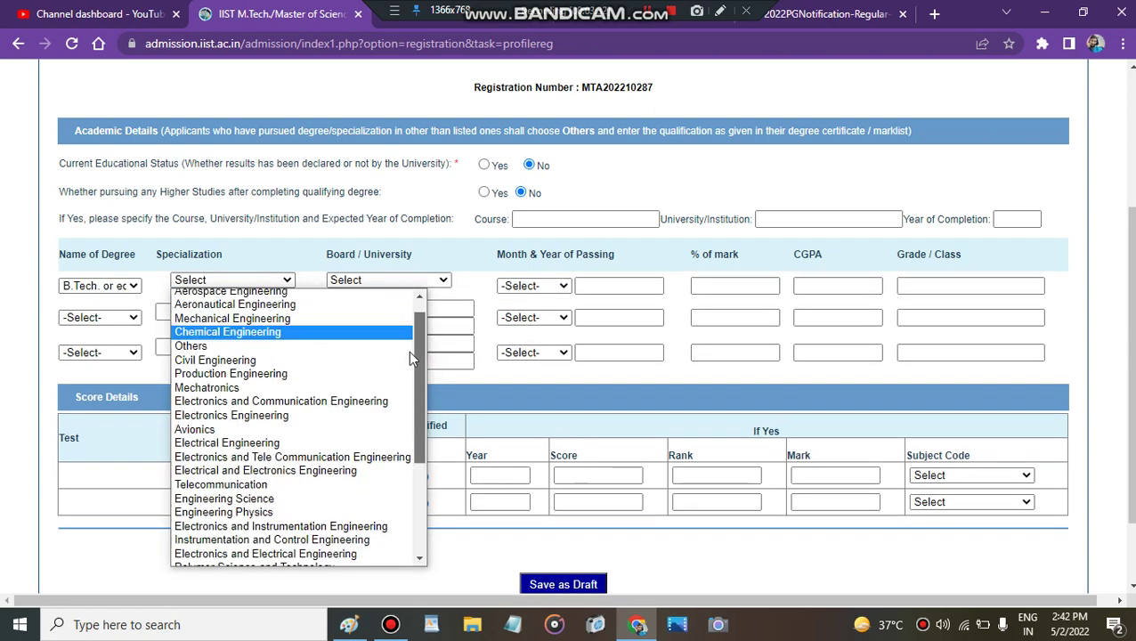
click(306, 310)
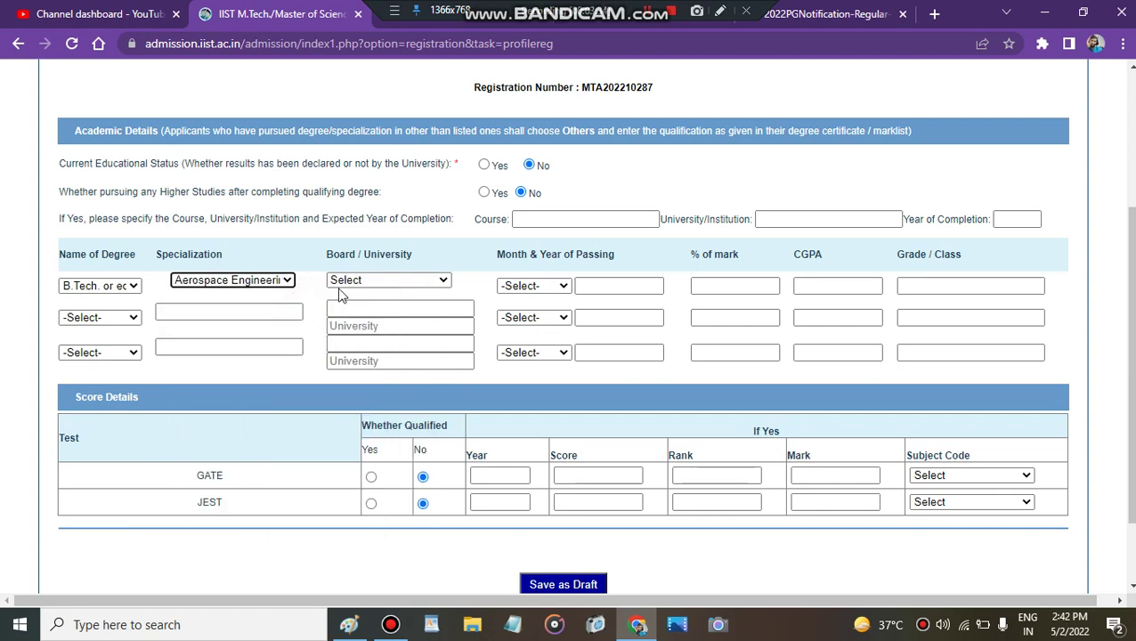
click(429, 281)
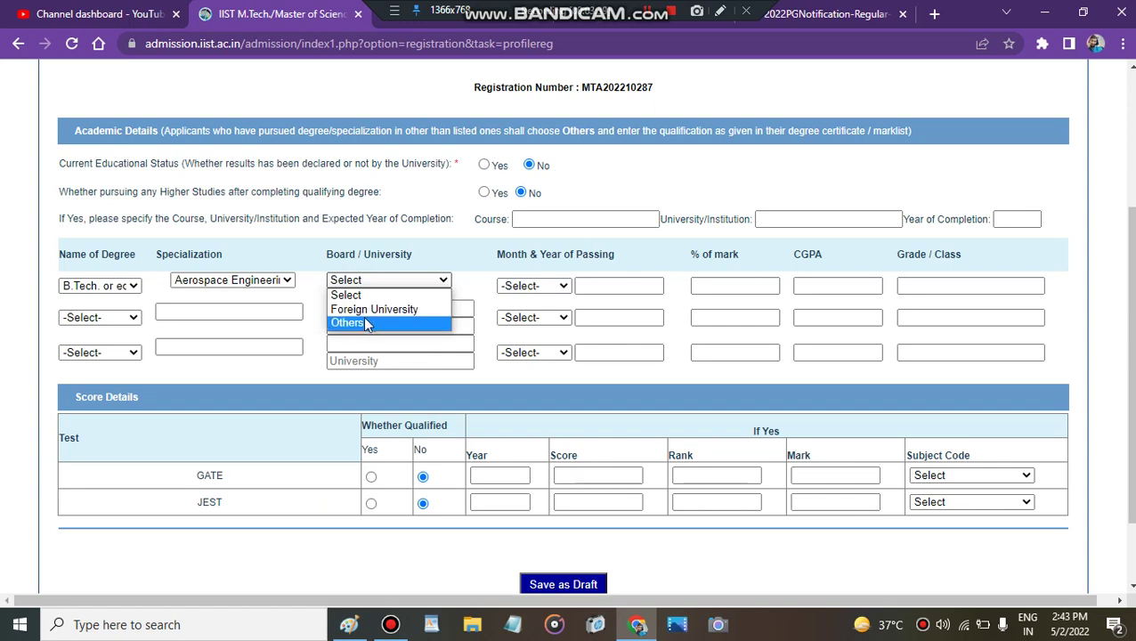
click(365, 322)
click(360, 301)
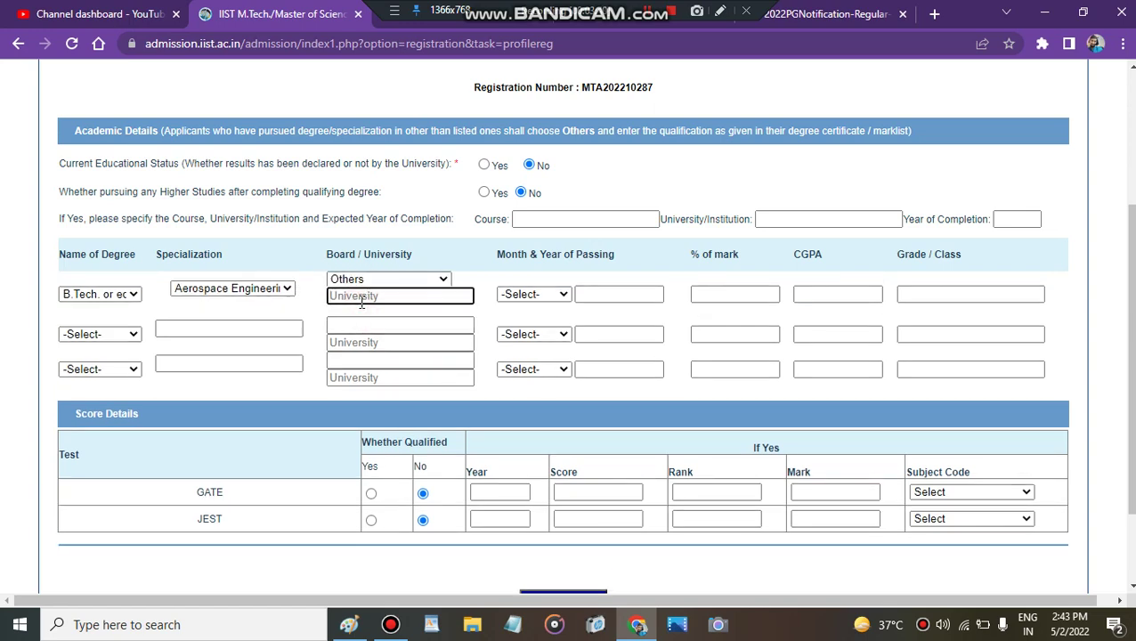
Step: Fill the first degree row with iit bombay, June 2022, 90 percent, CGPA 9.8 and grade 1
text(iit bombay)
click(538, 294)
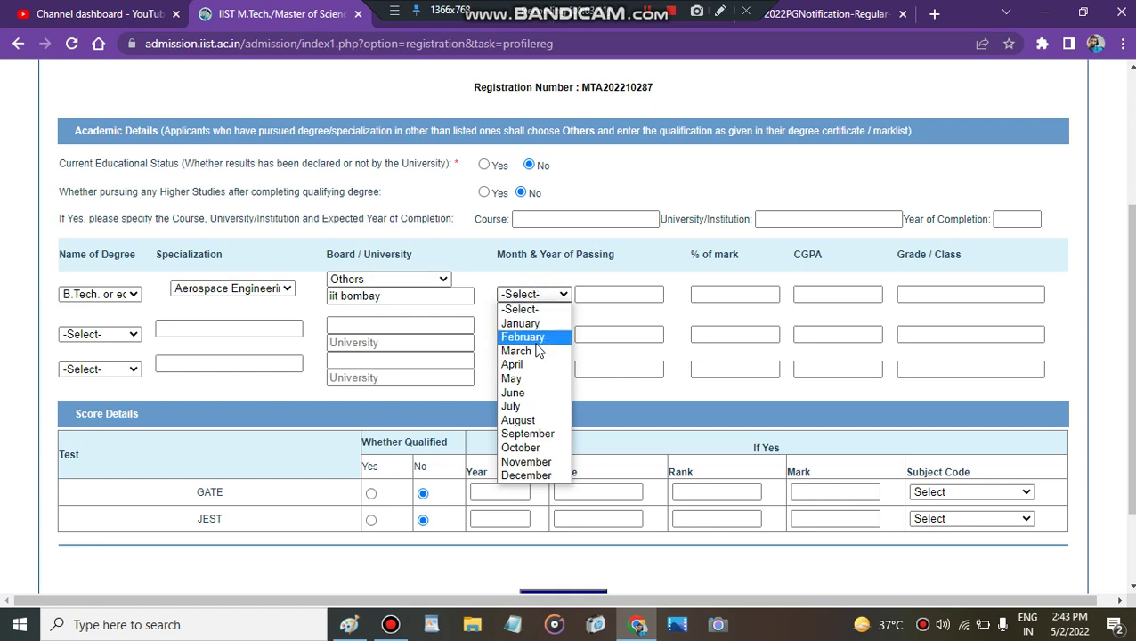
click(524, 393)
click(600, 300)
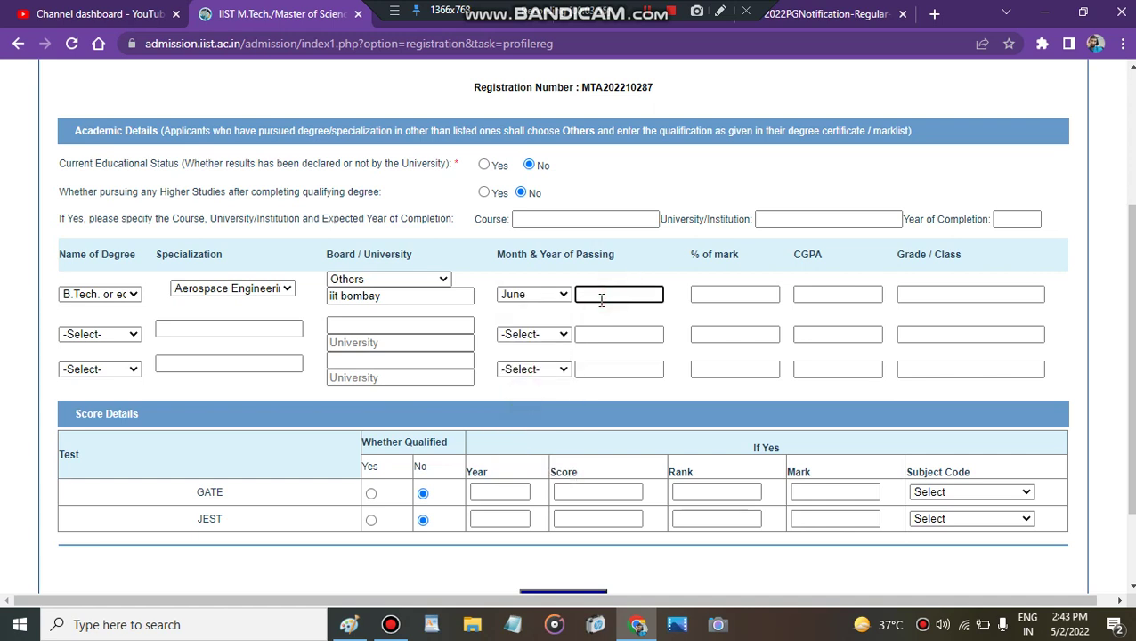
click(722, 292)
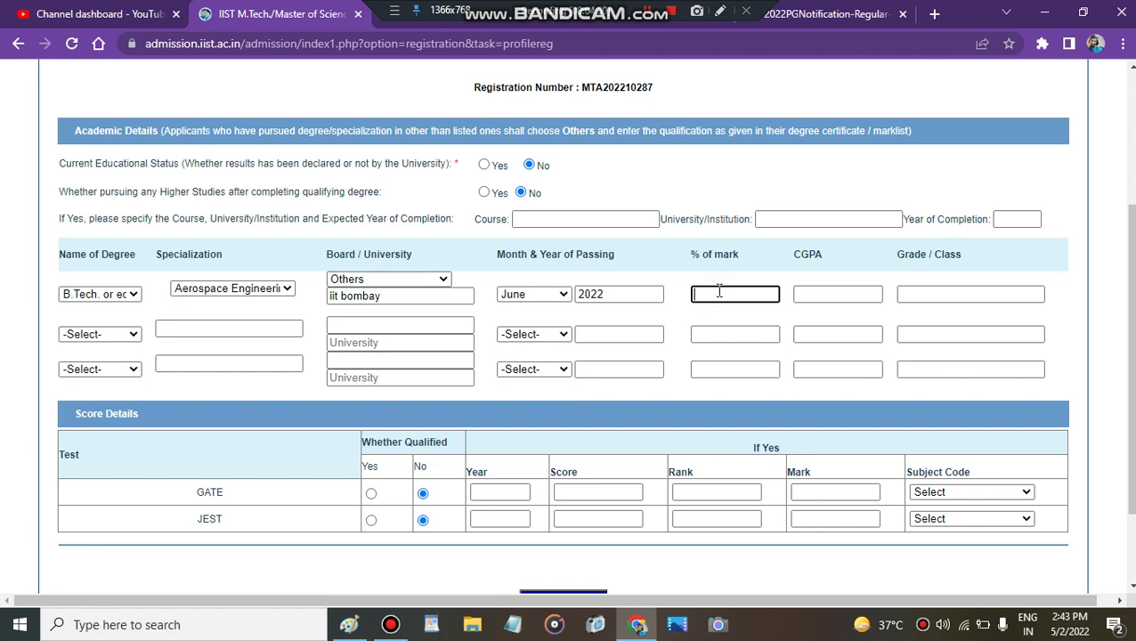
click(805, 294)
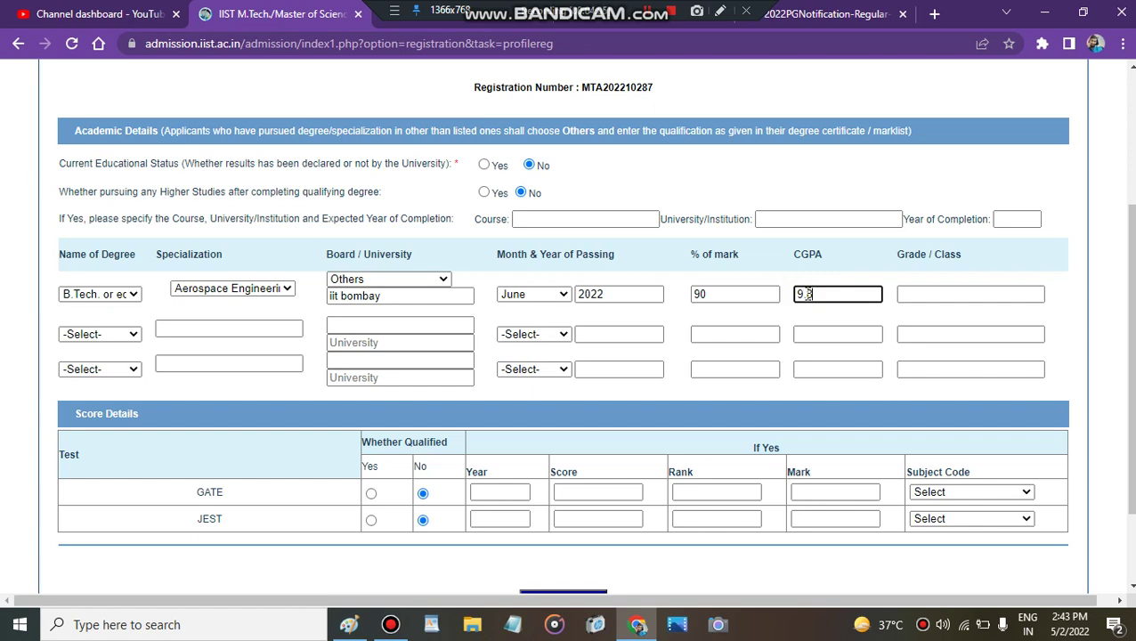
click(925, 293)
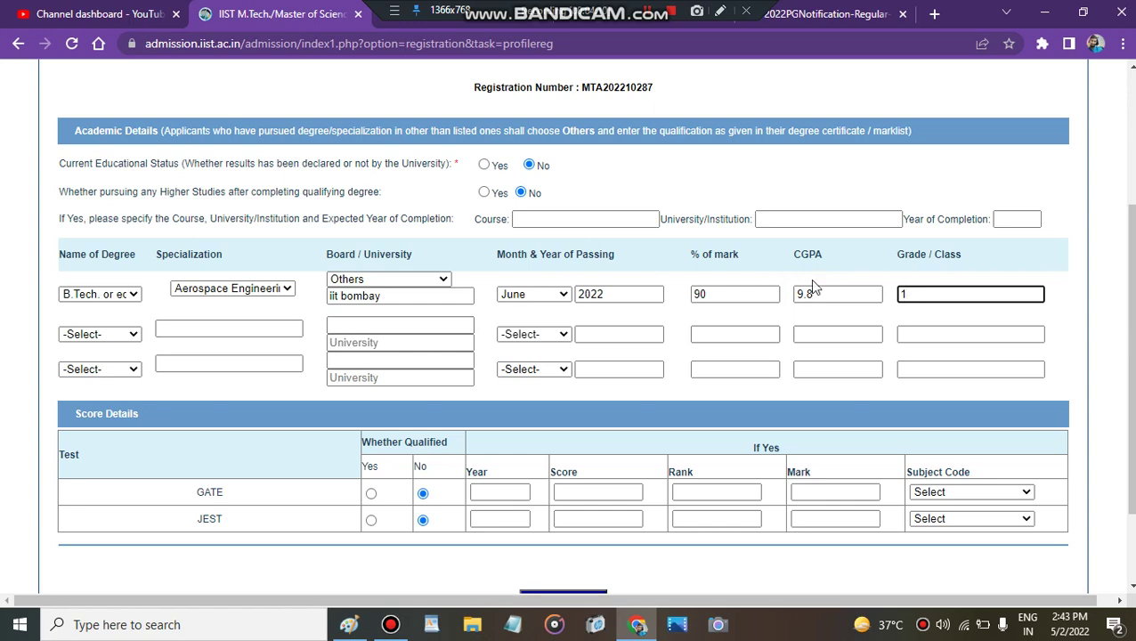
scroll(1128, 356, down, 2)
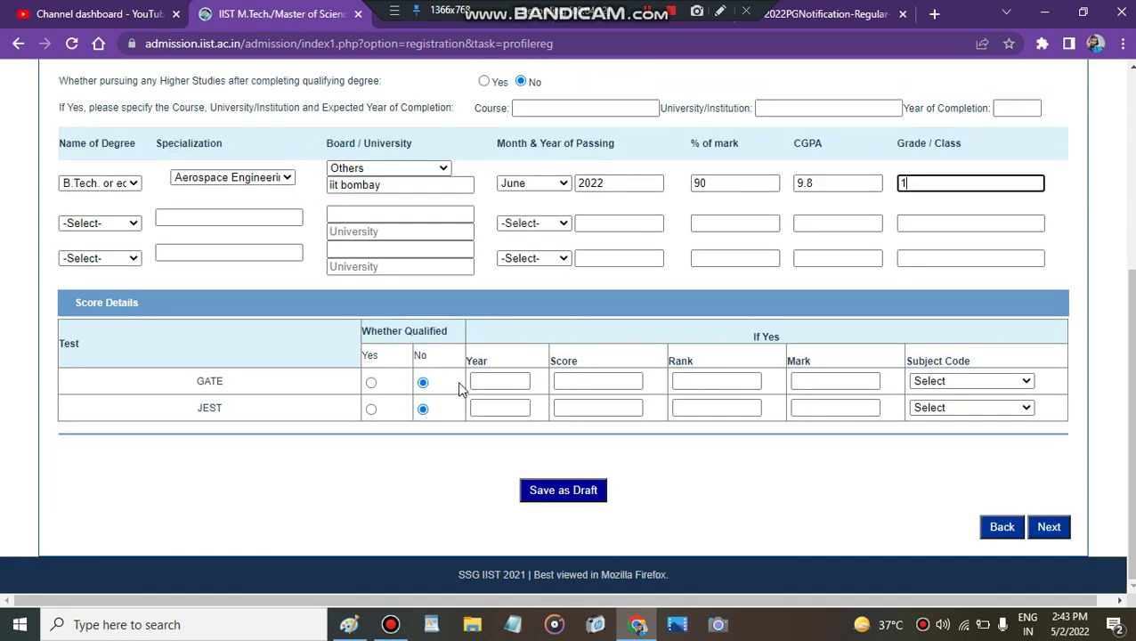
Step: Record GATE qualified in 2021: score 1000, rank 50, mark 90, Aerospace Engineering
click(371, 384)
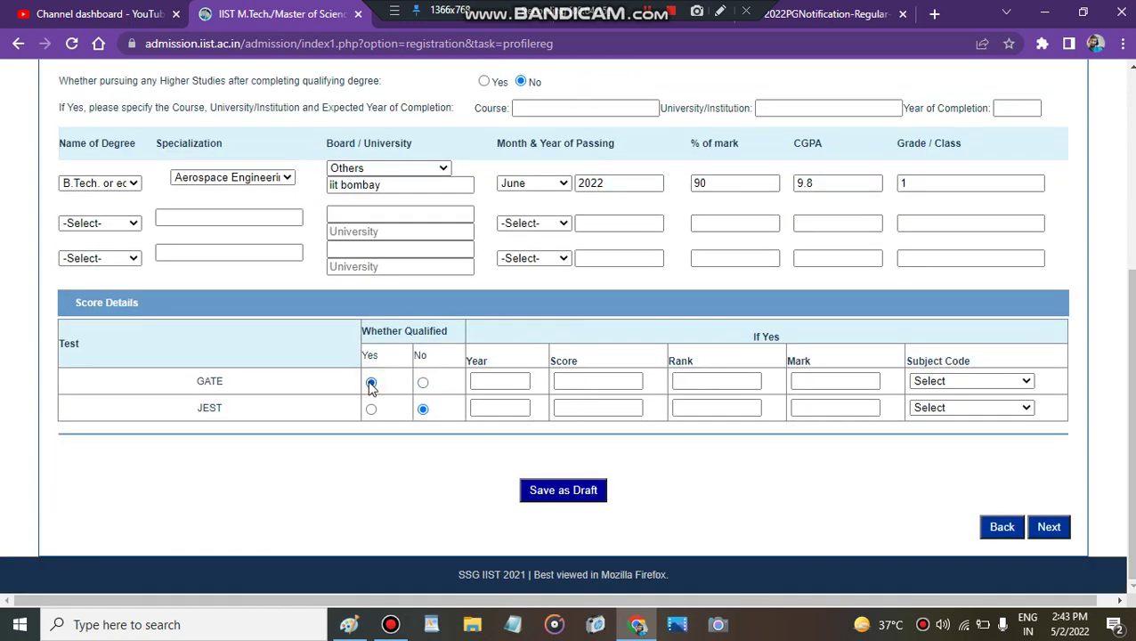
click(486, 377)
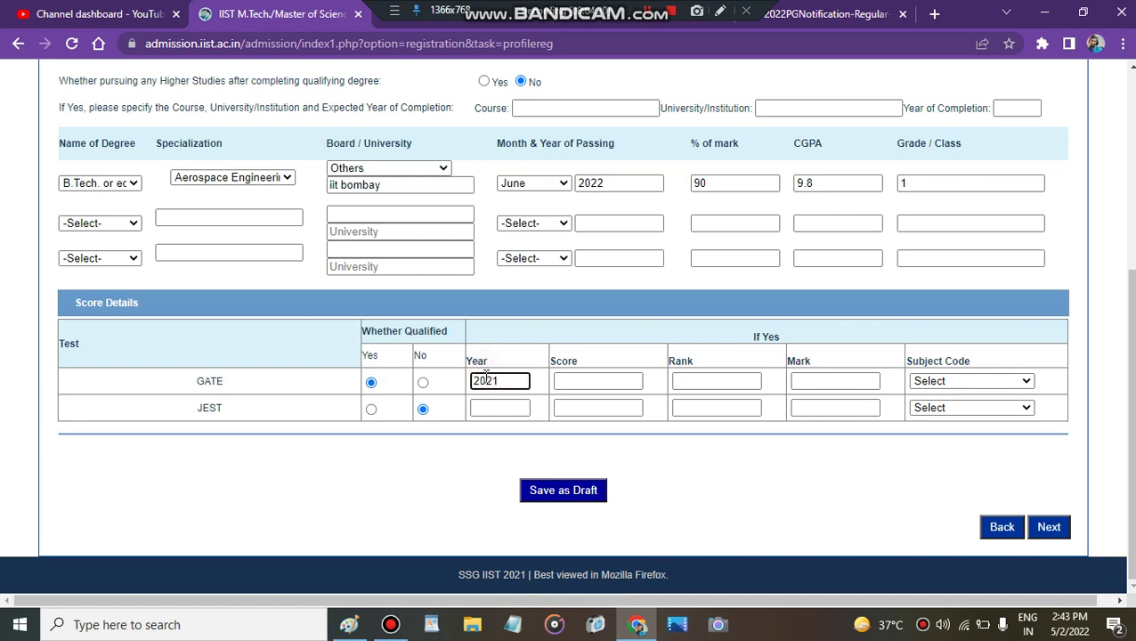
click(579, 381)
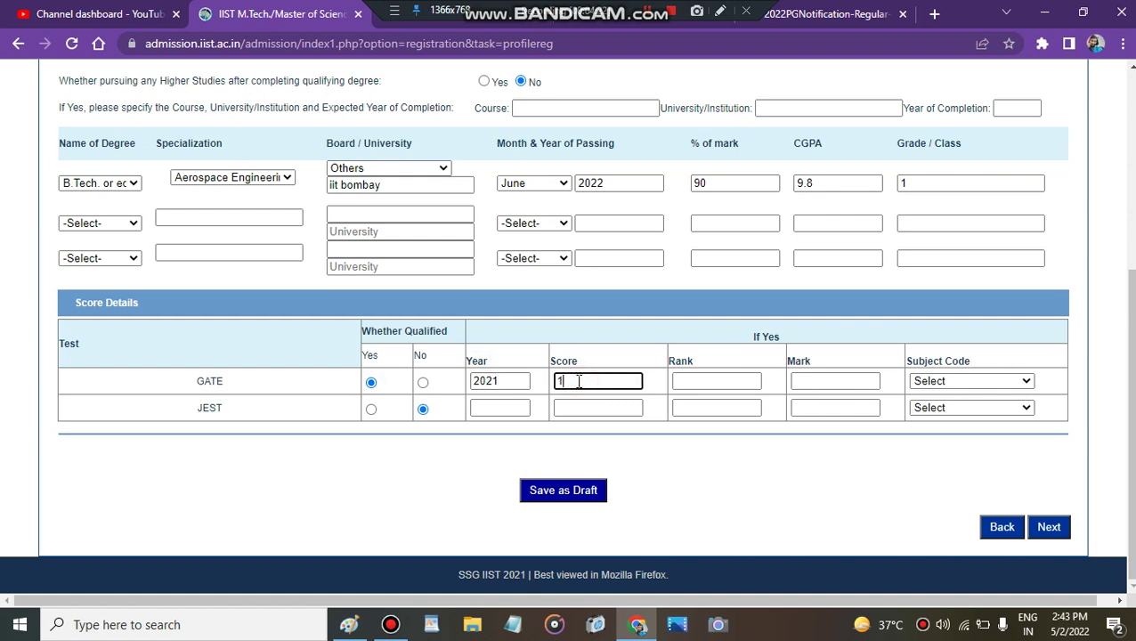
click(685, 383)
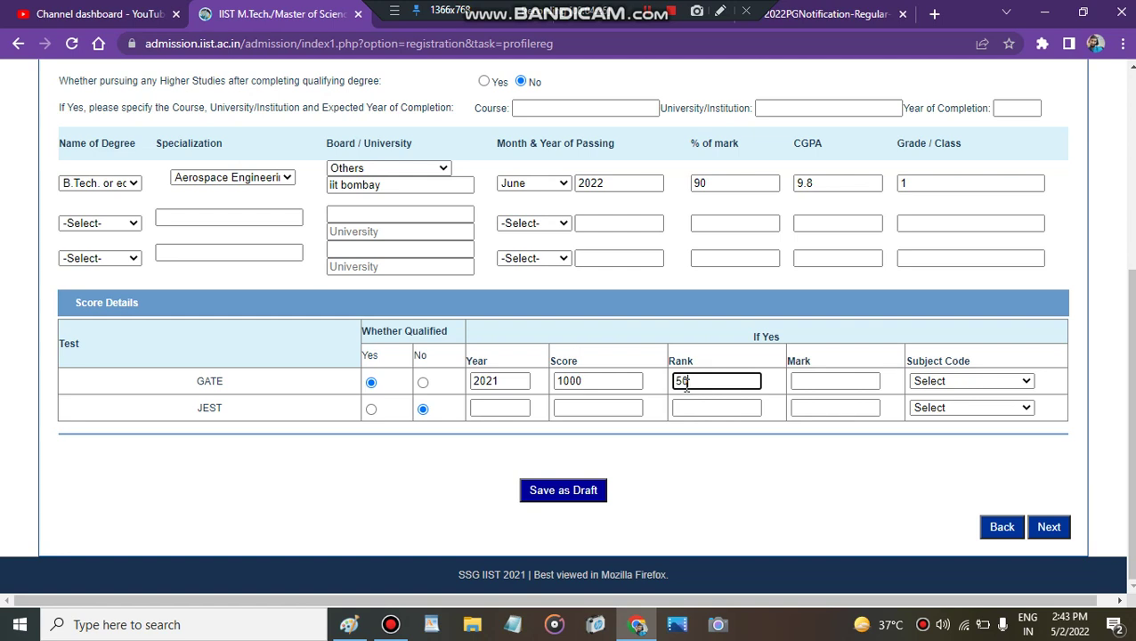
click(800, 380)
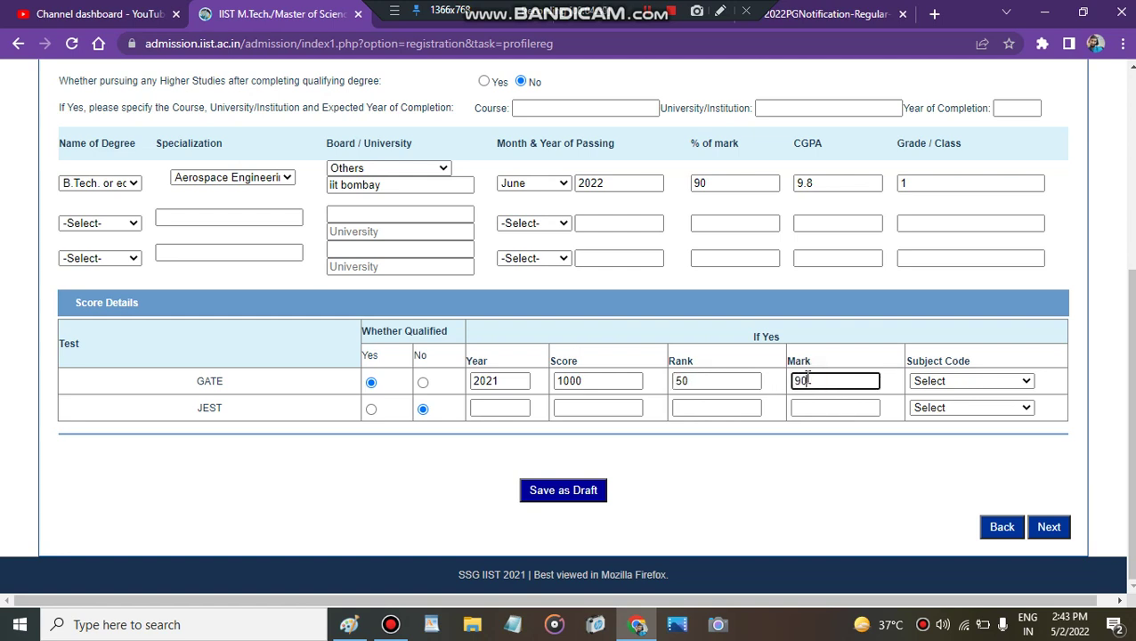
text(90)
click(949, 382)
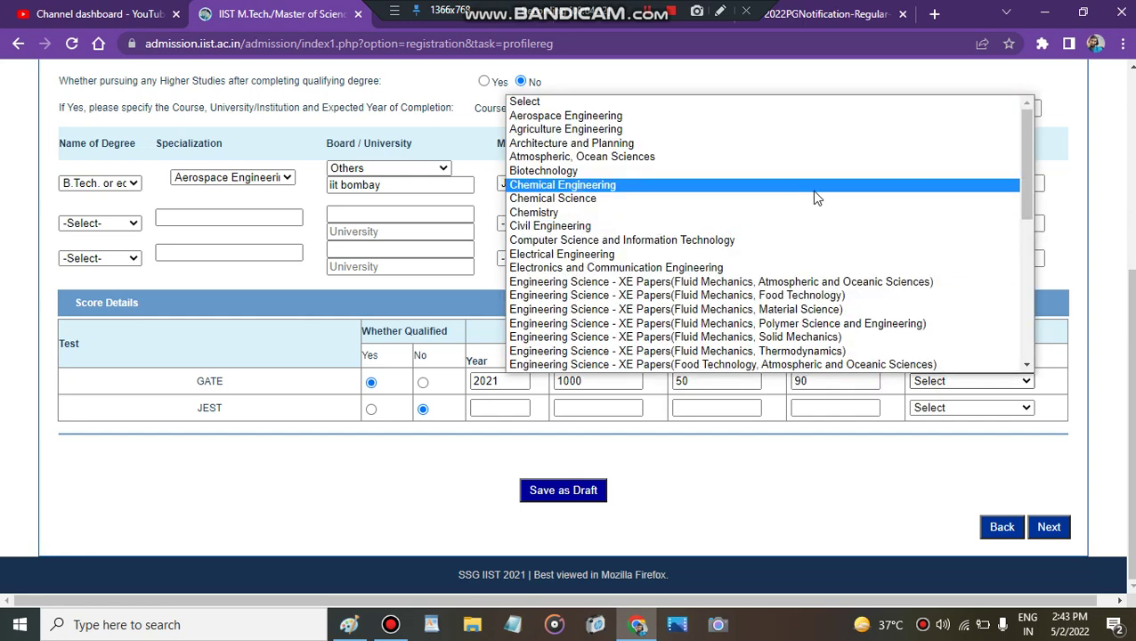
click(708, 119)
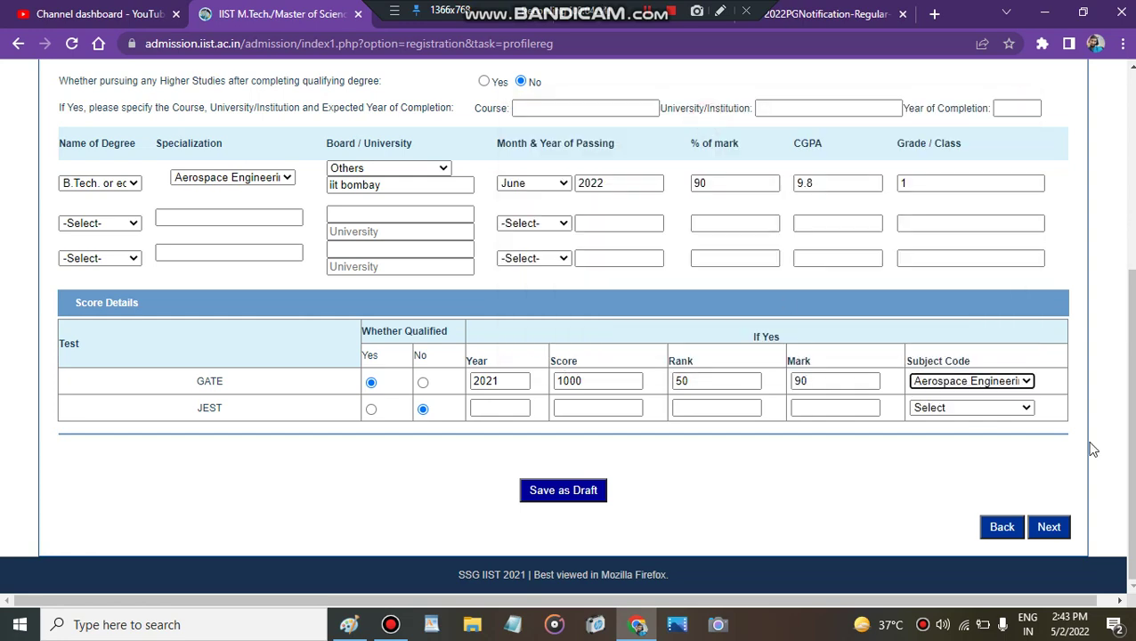
click(1047, 527)
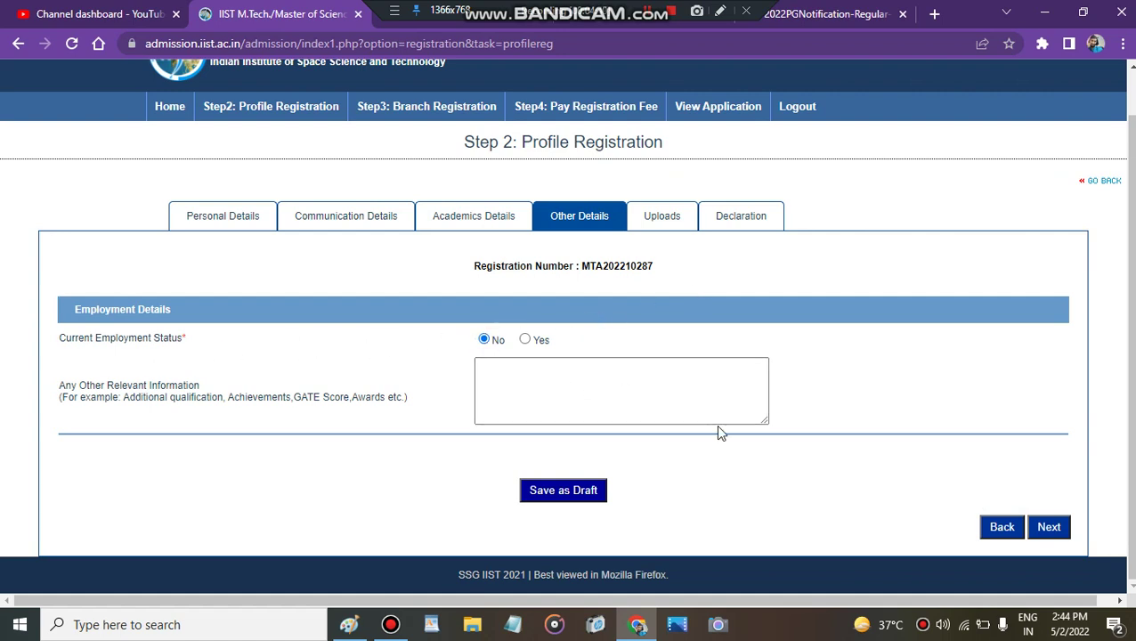
Step: Move past Other Details and the Uploads certificate-date note to the Declaration step
click(1049, 527)
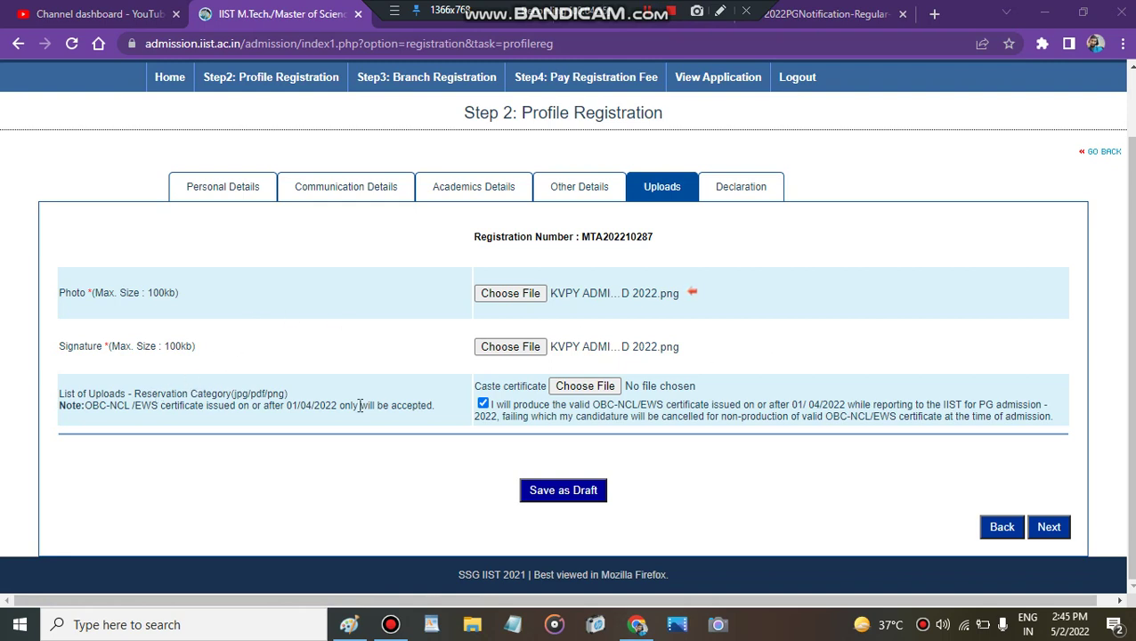
triple_click(311, 404)
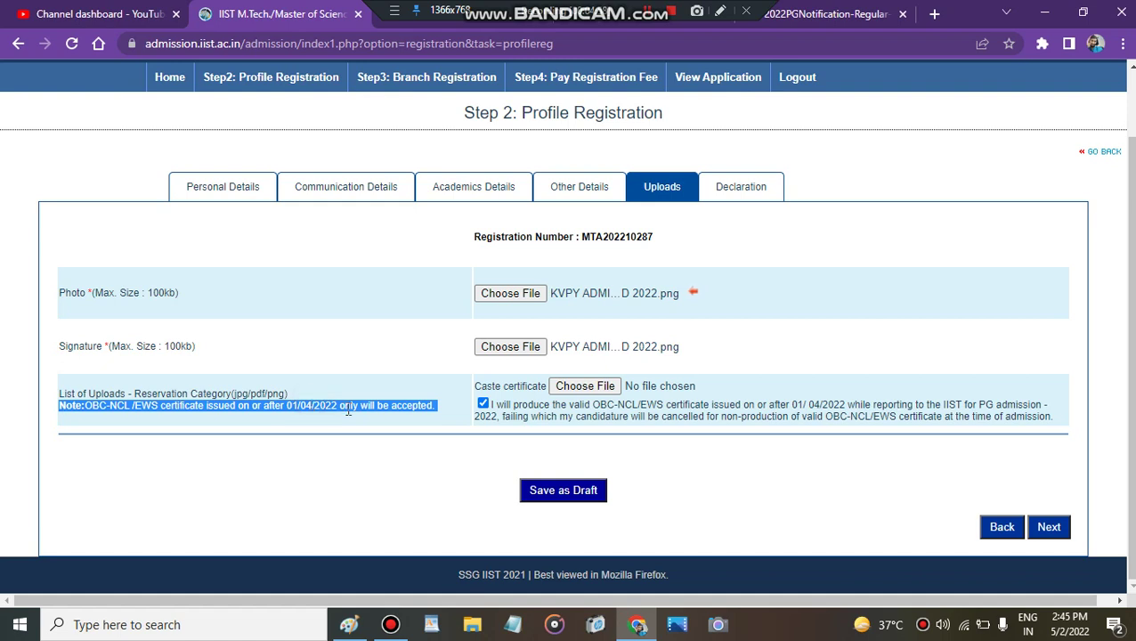
click(348, 408)
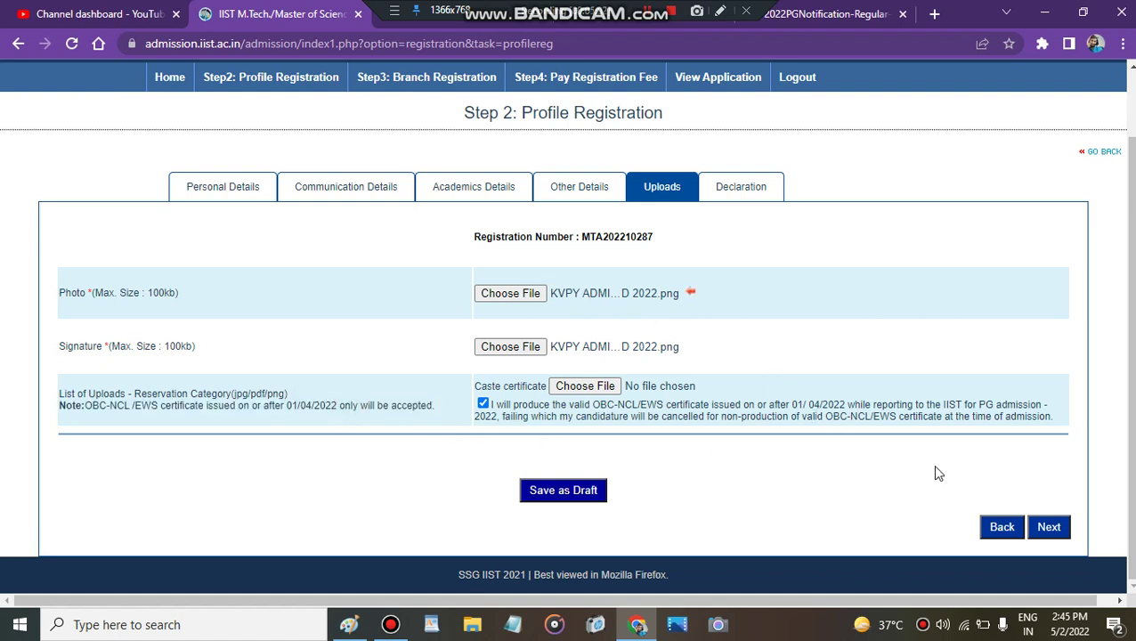
click(1051, 527)
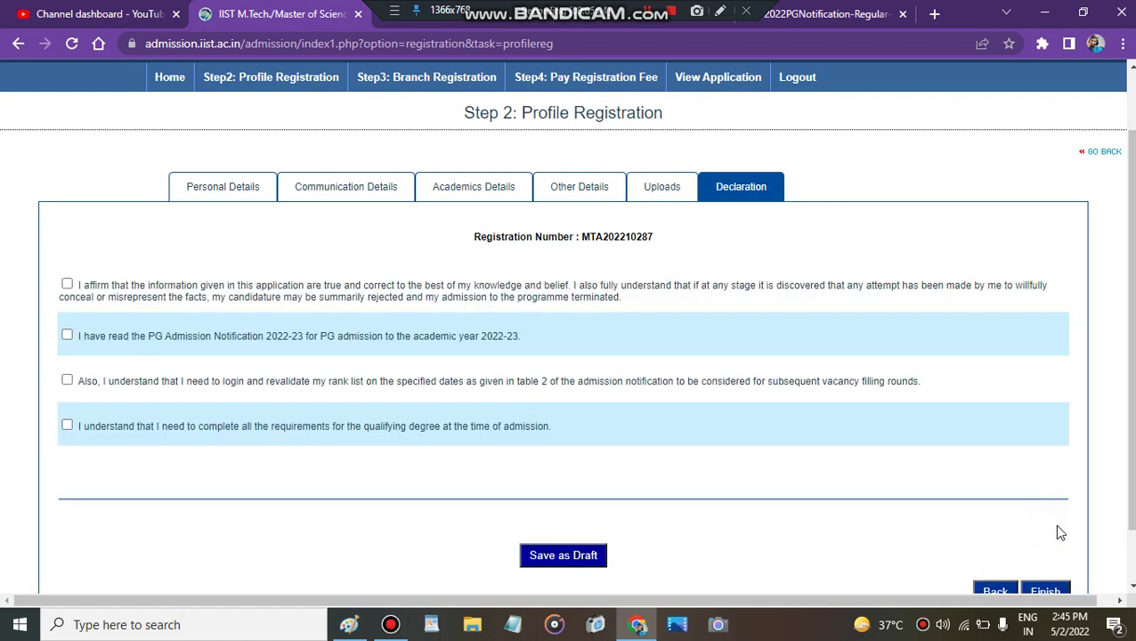
Step: Tick all four declaration statements: information true, notification read, rank list revalidation, and degree completion
click(66, 284)
click(68, 335)
click(68, 380)
click(69, 427)
Step: Try to finish the profile and dismiss the alert that the communication address line is mandatory
scroll(1072, 505, down, 1)
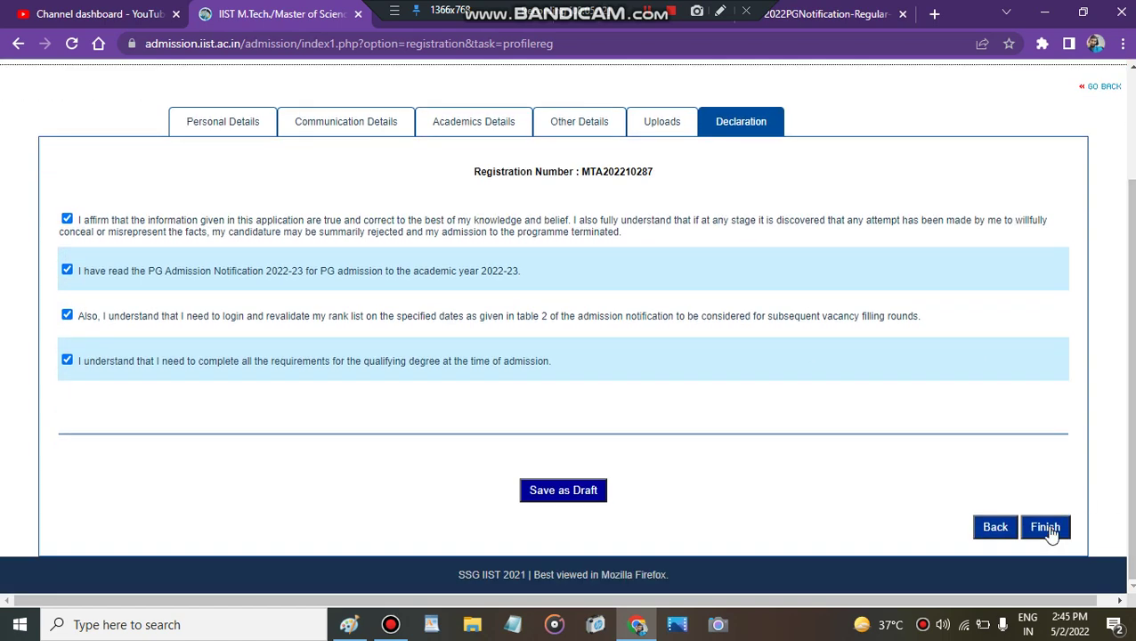
click(1046, 527)
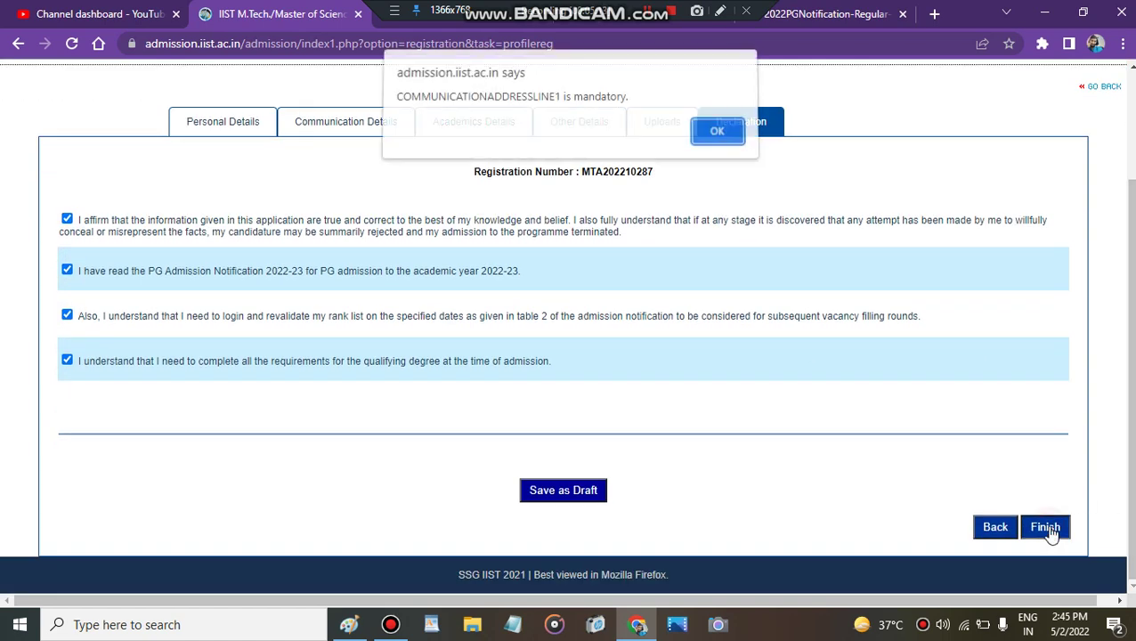
click(724, 137)
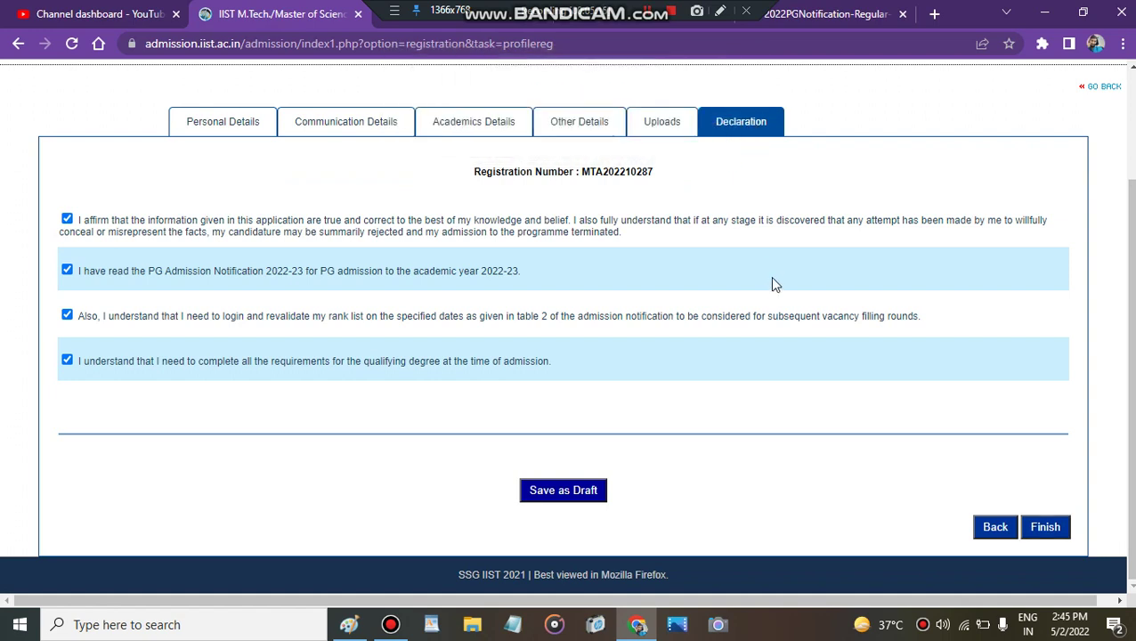
scroll(1125, 399, up, 1)
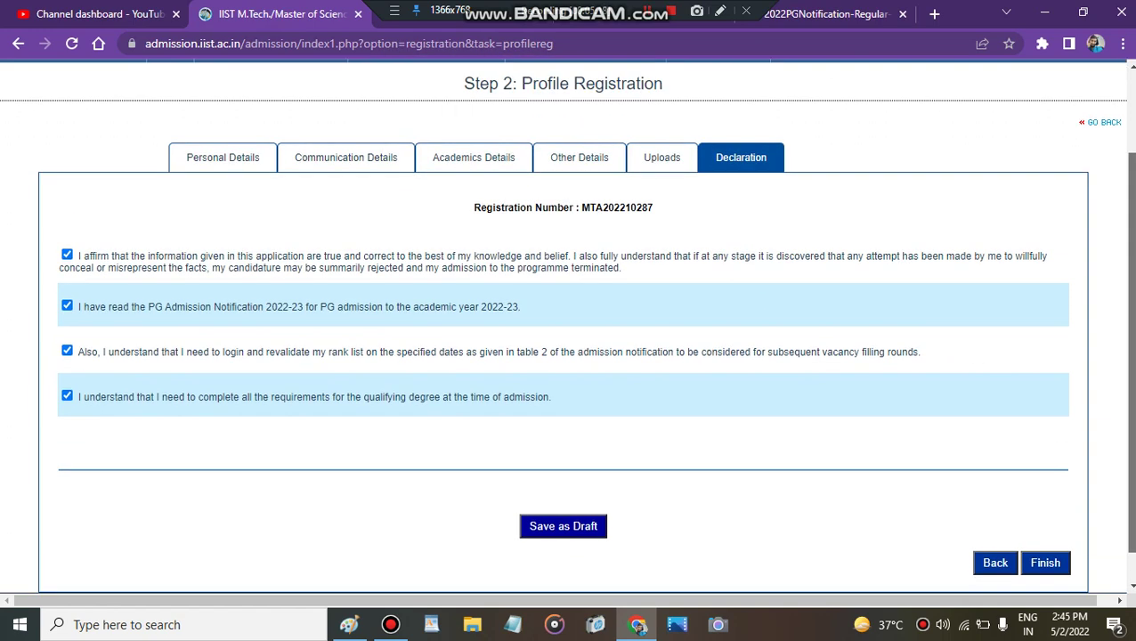
scroll(1125, 399, up, 1)
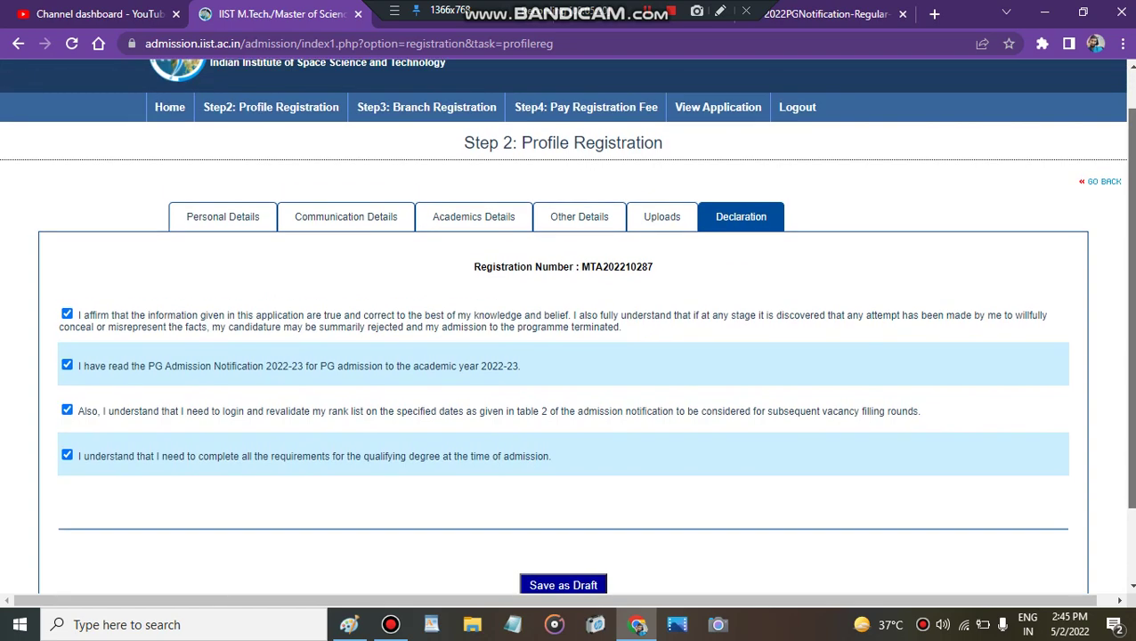
scroll(1125, 399, down, 2)
scroll(1125, 399, up, 2)
scroll(916, 281, up, 1)
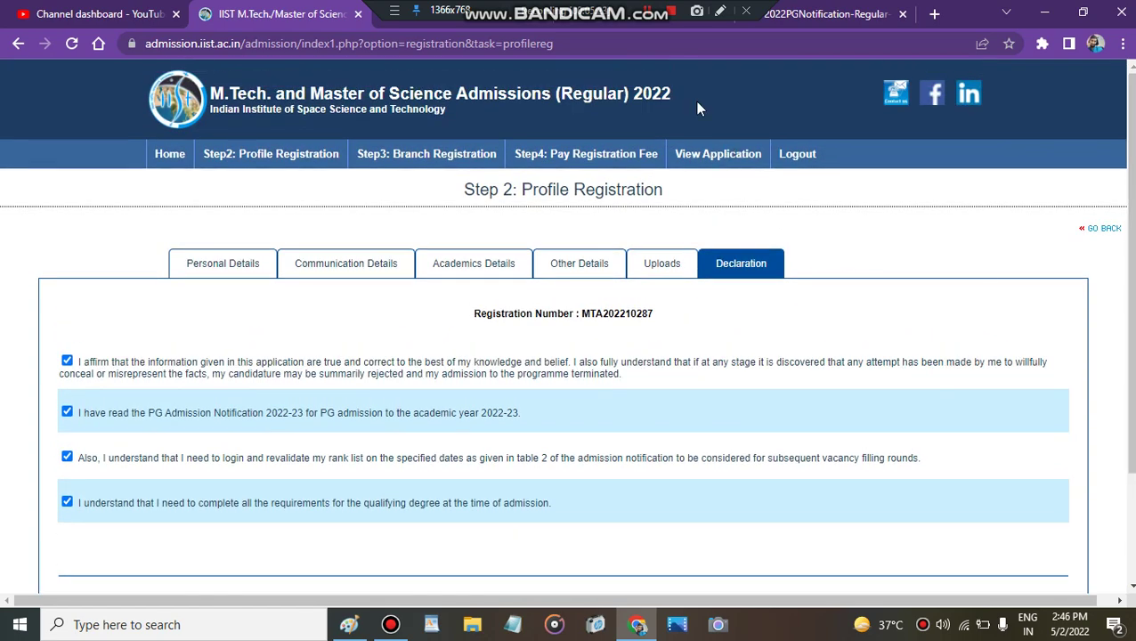
scroll(772, 175, down, 2)
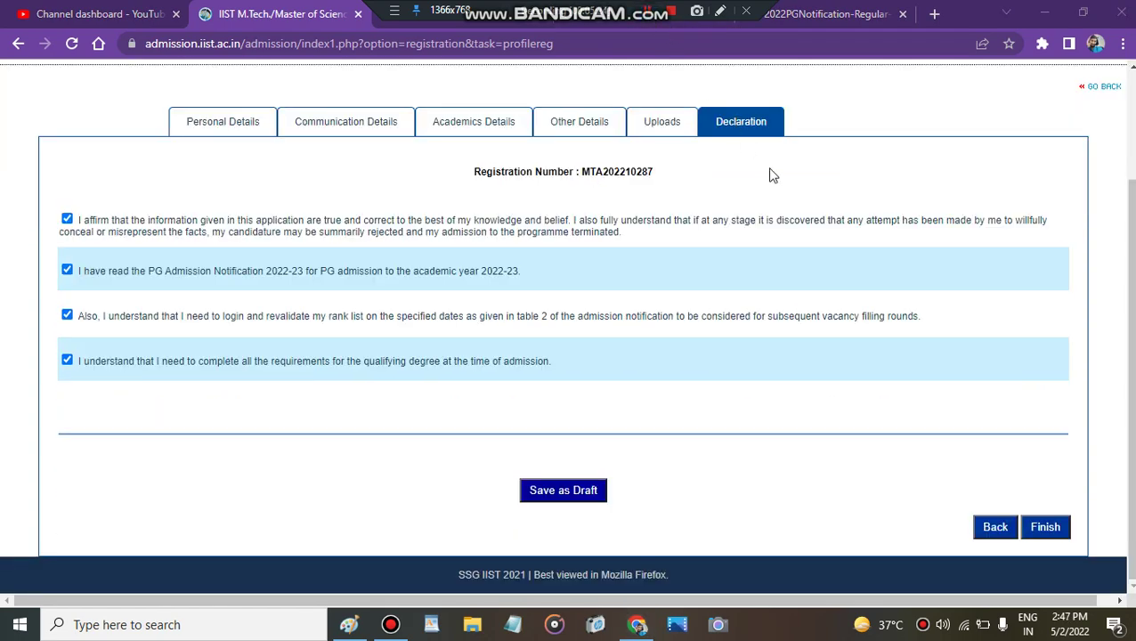
Step: Retry Finish and dismiss the alert that the caste certificate is mandatory
click(1035, 527)
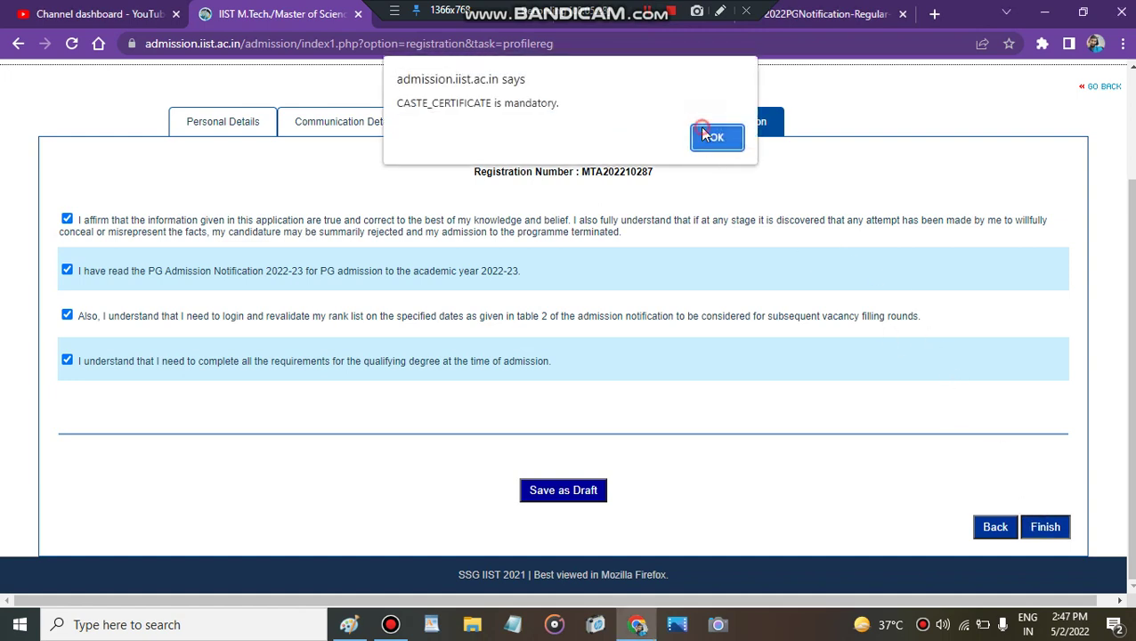
click(710, 136)
scroll(988, 481, up, 2)
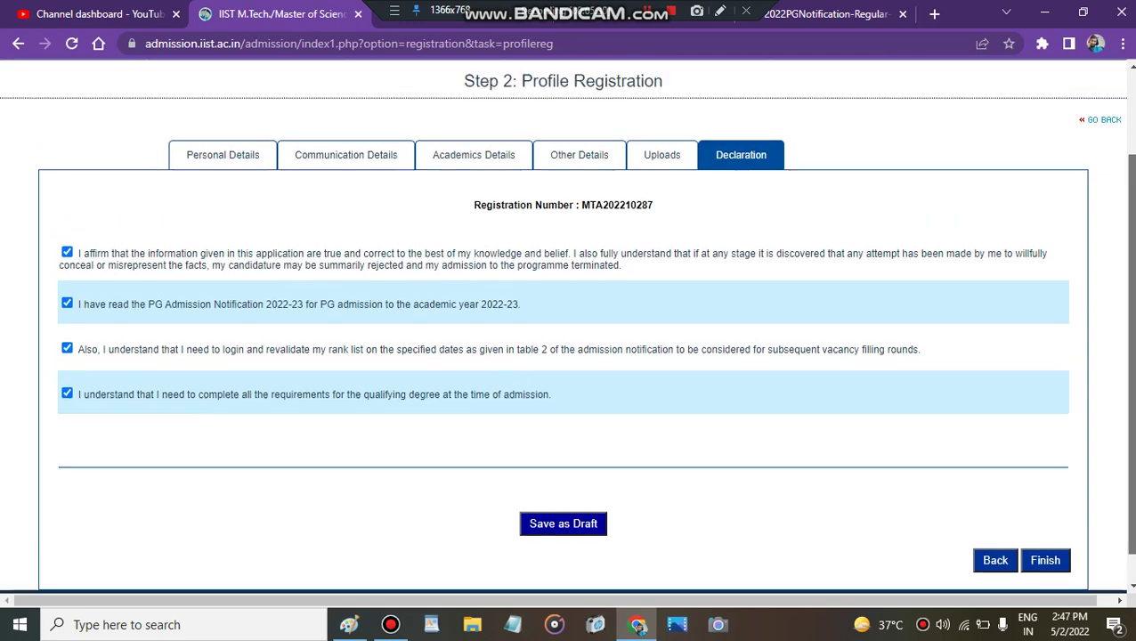
scroll(989, 481, down, 1)
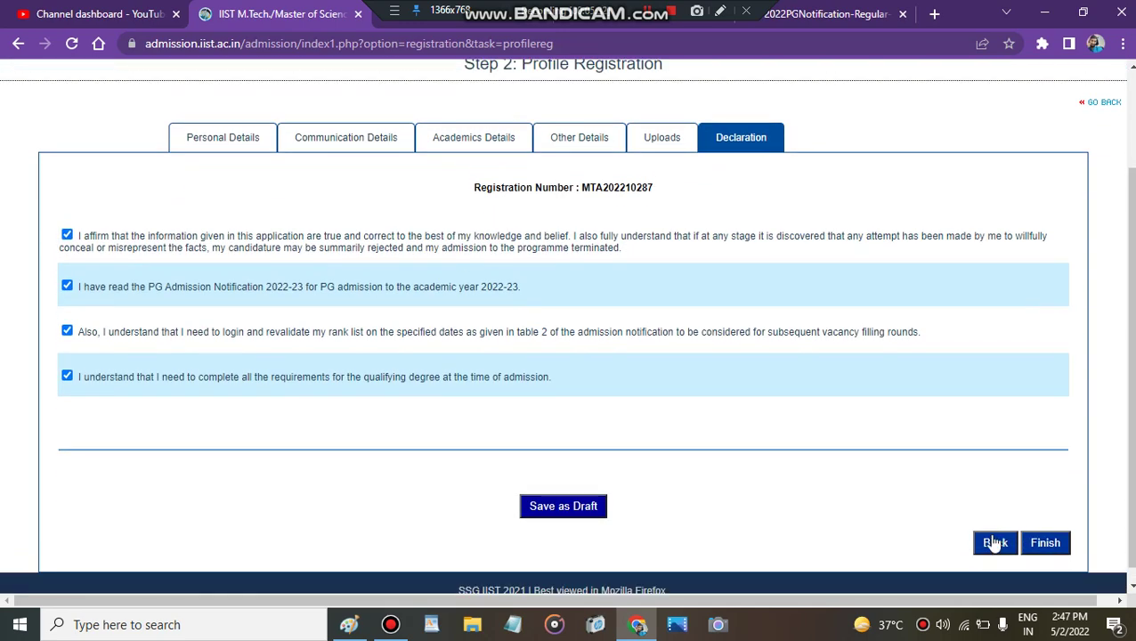
Step: Untick the OBC-NCL/EWS certificate undertaking on Uploads and retry Finish, which flags the missing caste certificate
click(994, 540)
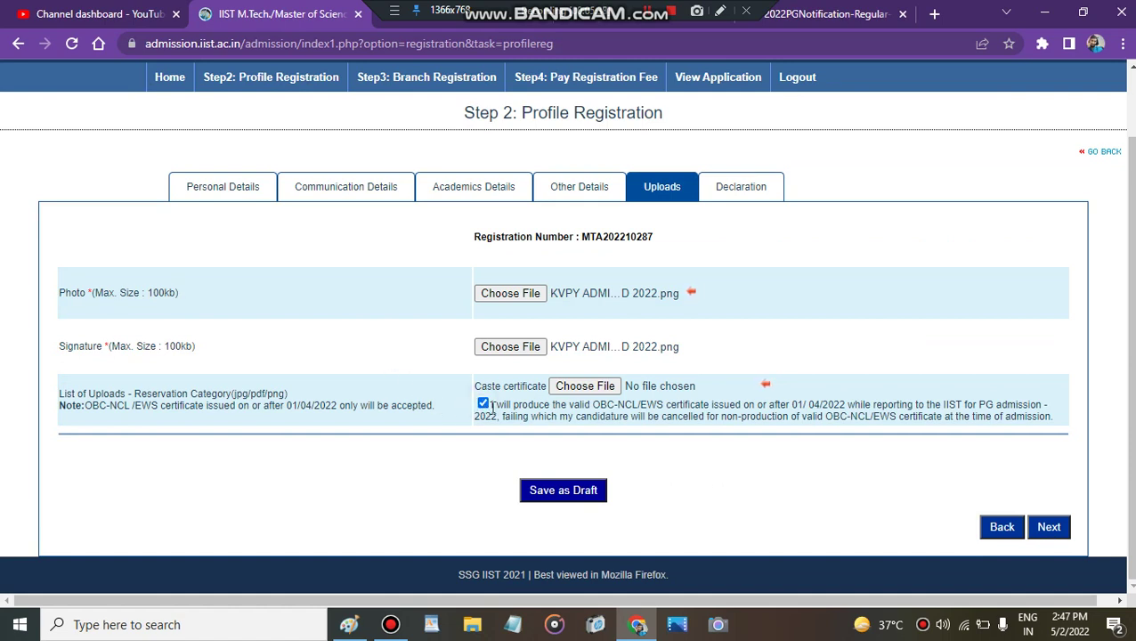
click(483, 404)
click(1065, 531)
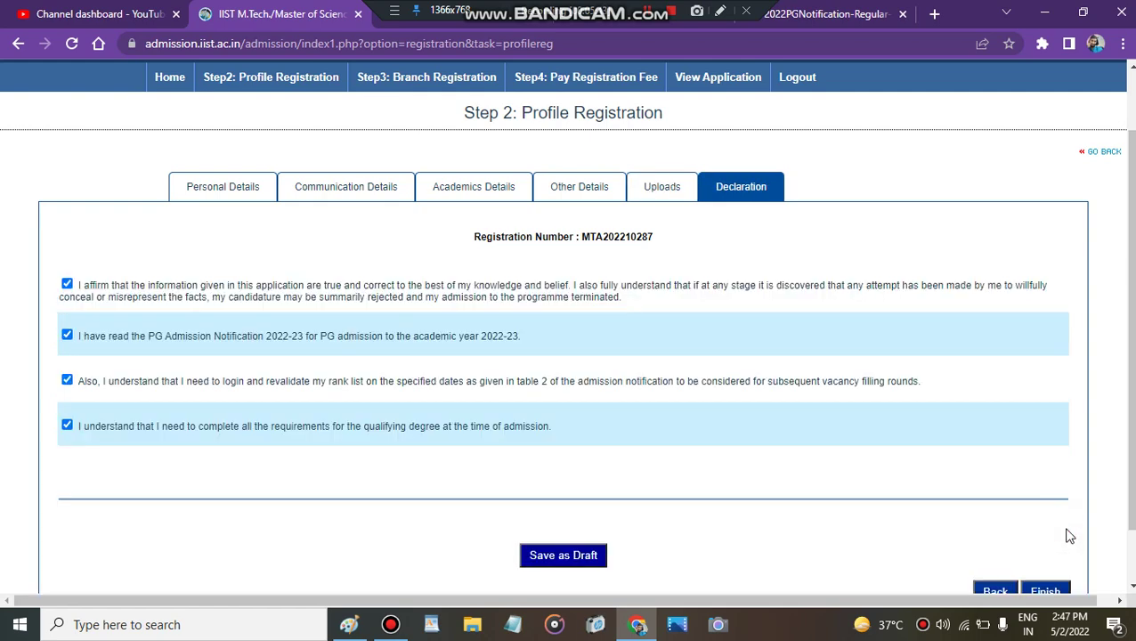
scroll(1126, 459, down, 1)
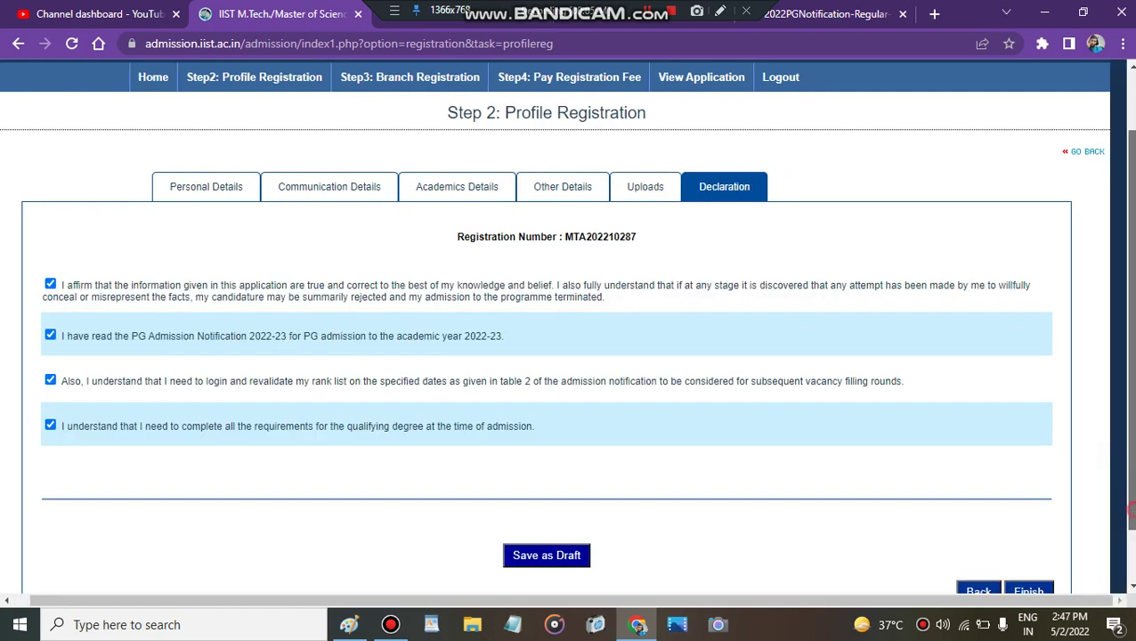
click(1035, 553)
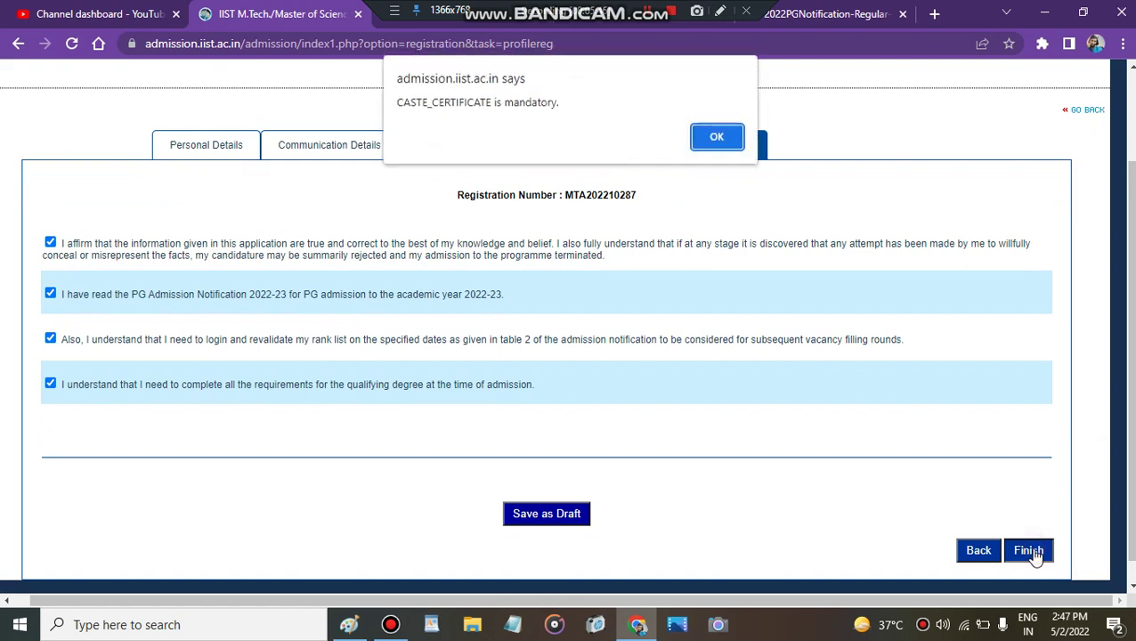
click(702, 117)
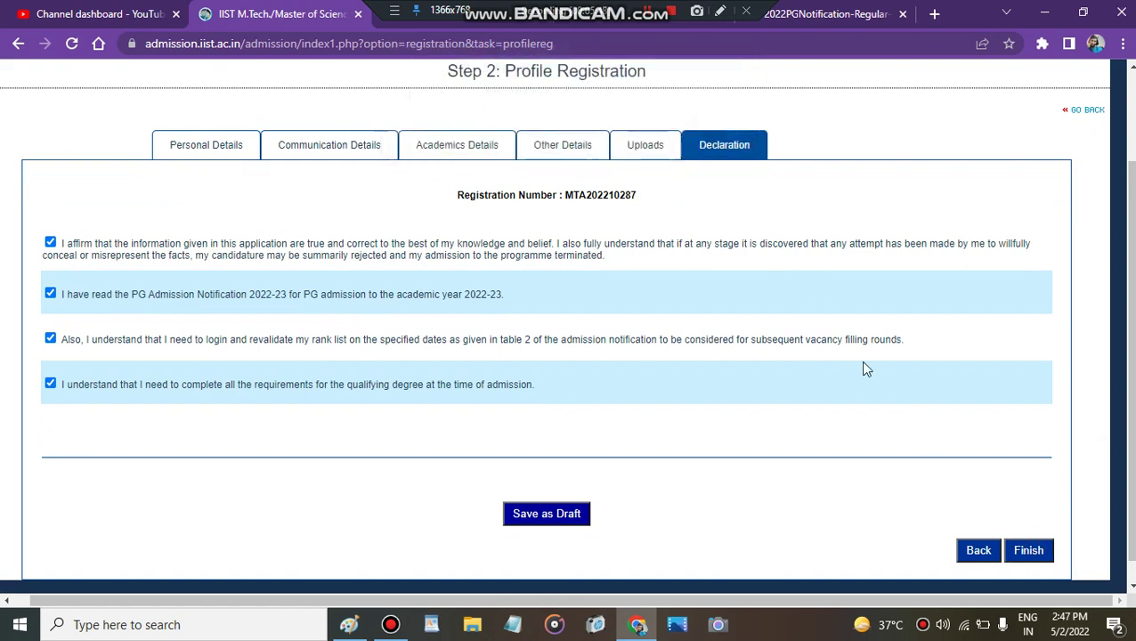
Step: Attach the KVPY ADMITCARD 2022 file as the caste certificate and return to the declarations
click(979, 552)
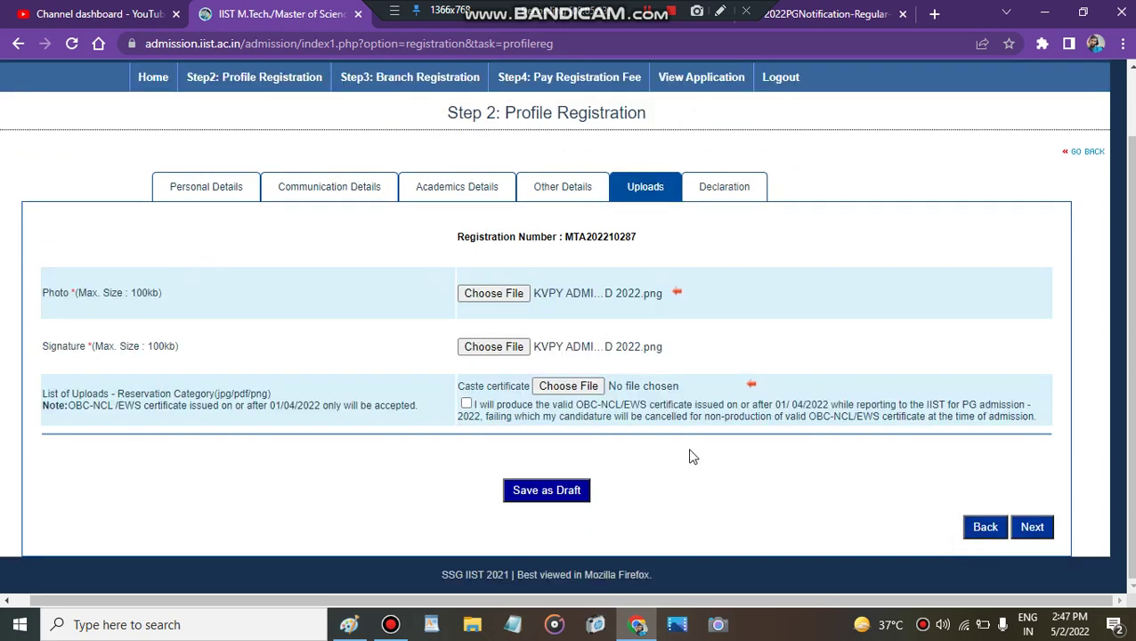
click(567, 386)
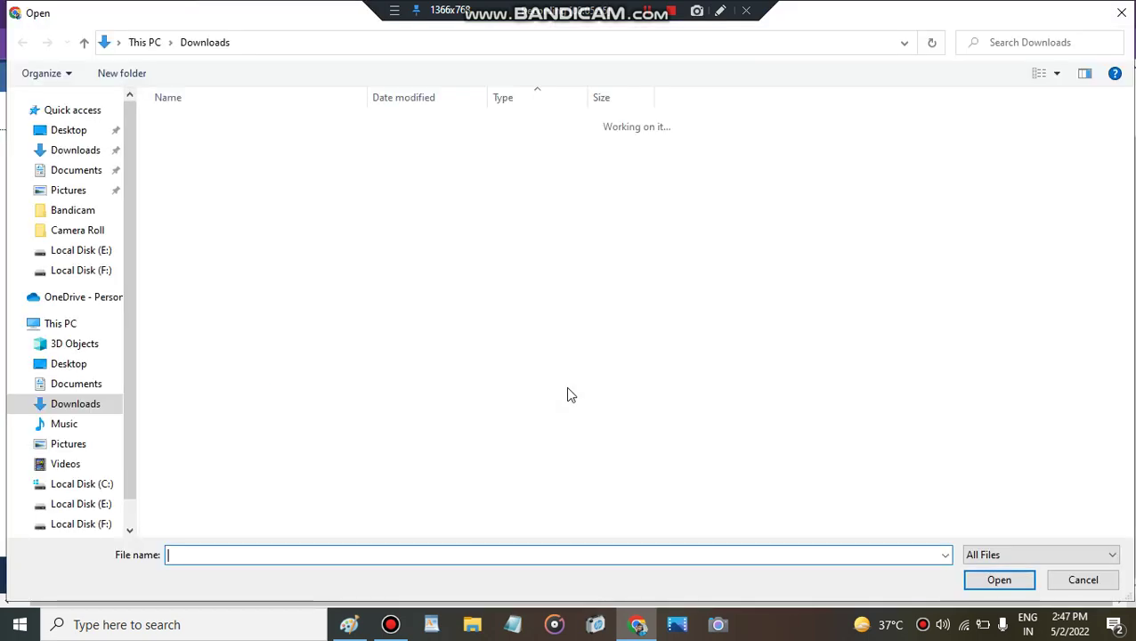
click(246, 137)
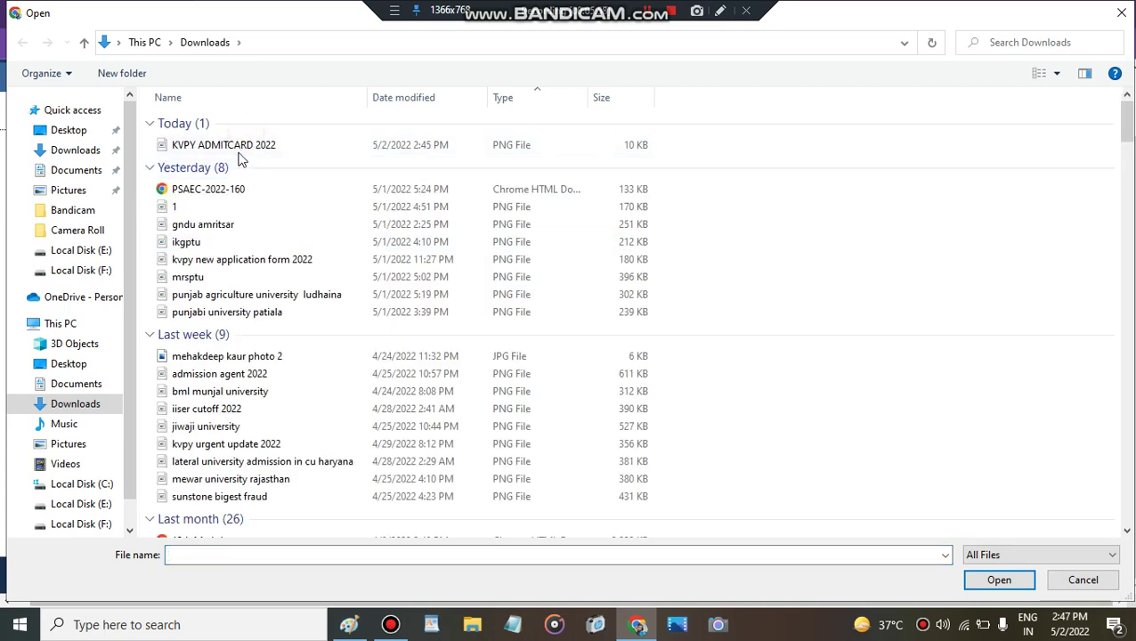
click(239, 144)
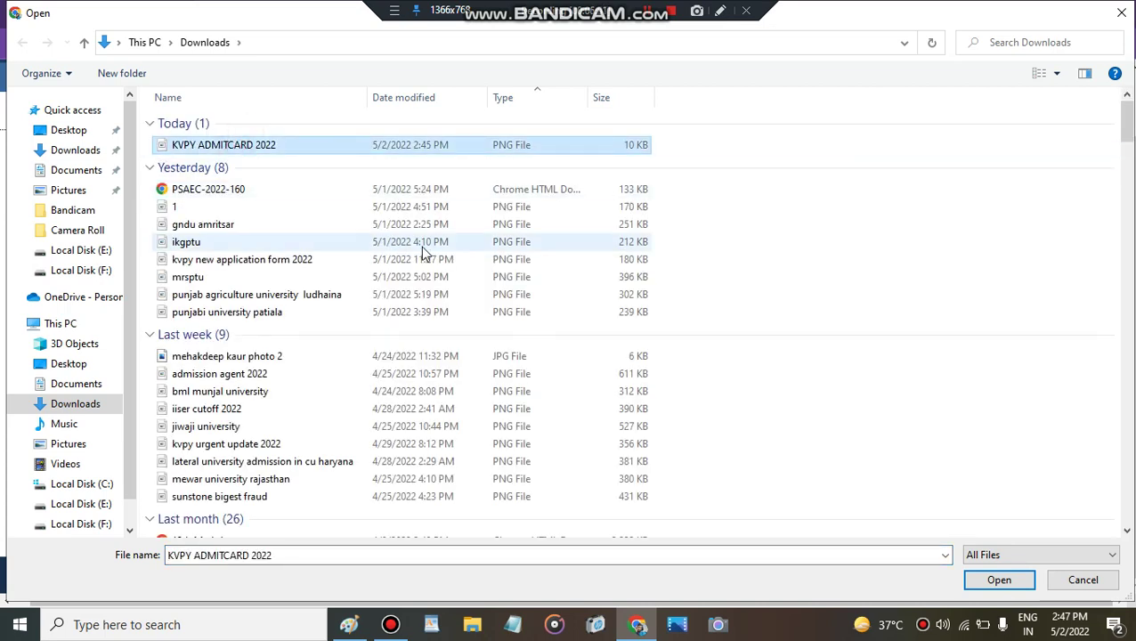
click(998, 583)
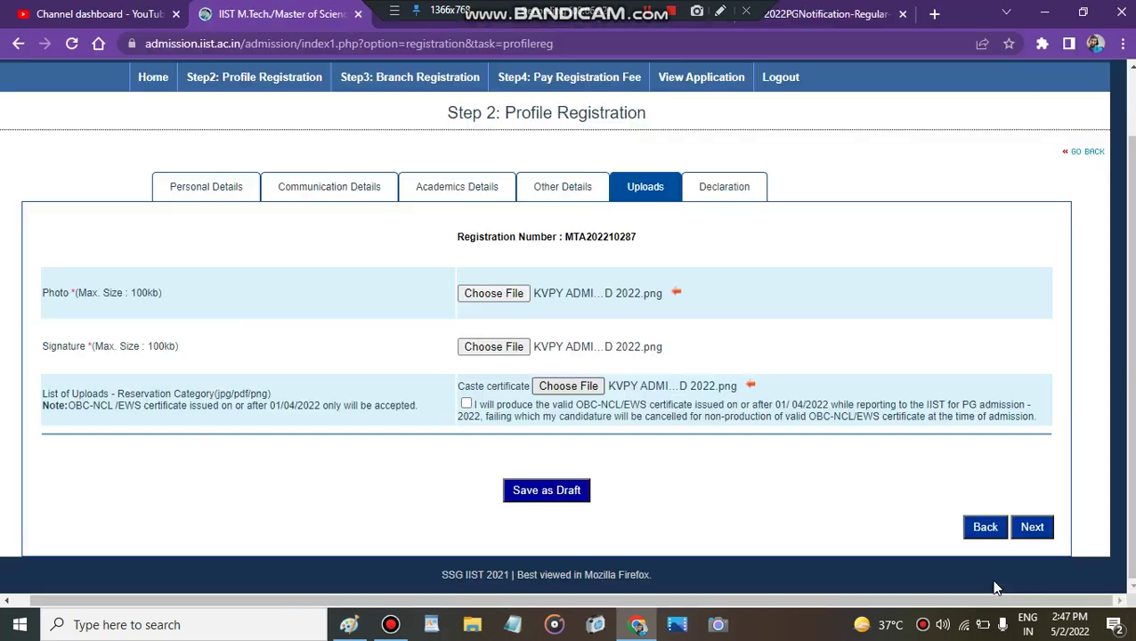
click(1029, 528)
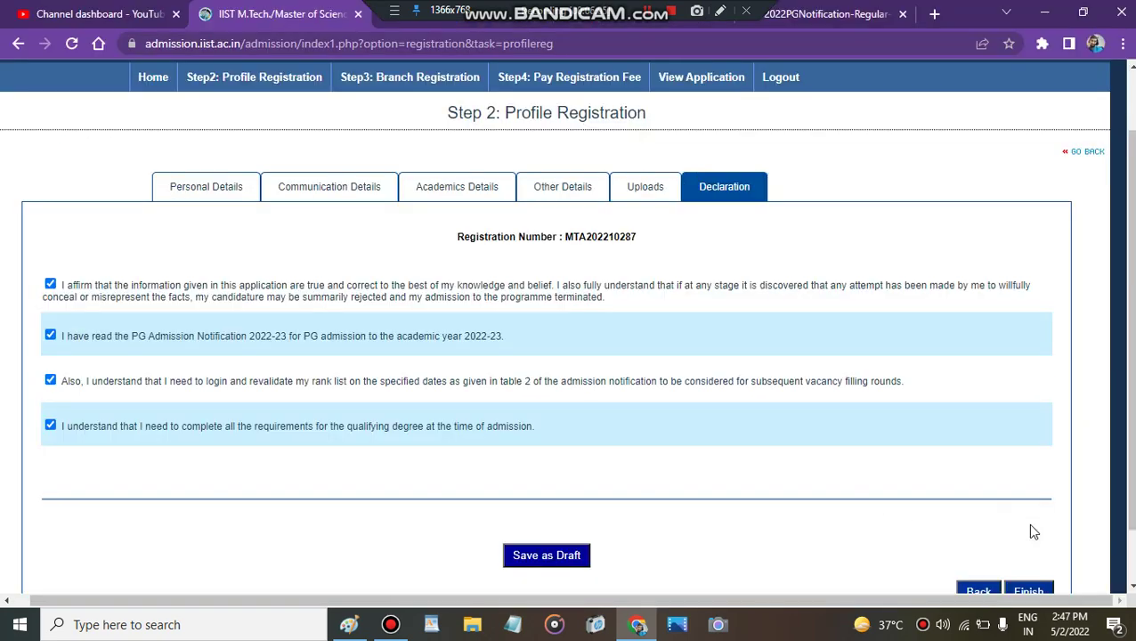
click(1027, 589)
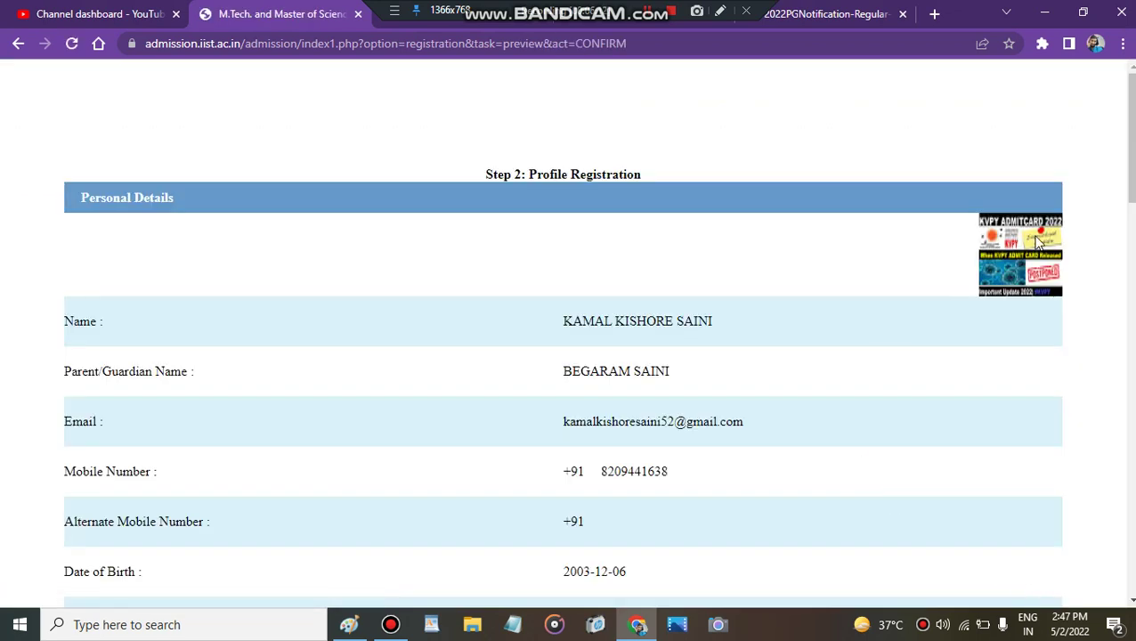
scroll(1118, 205, down, 1)
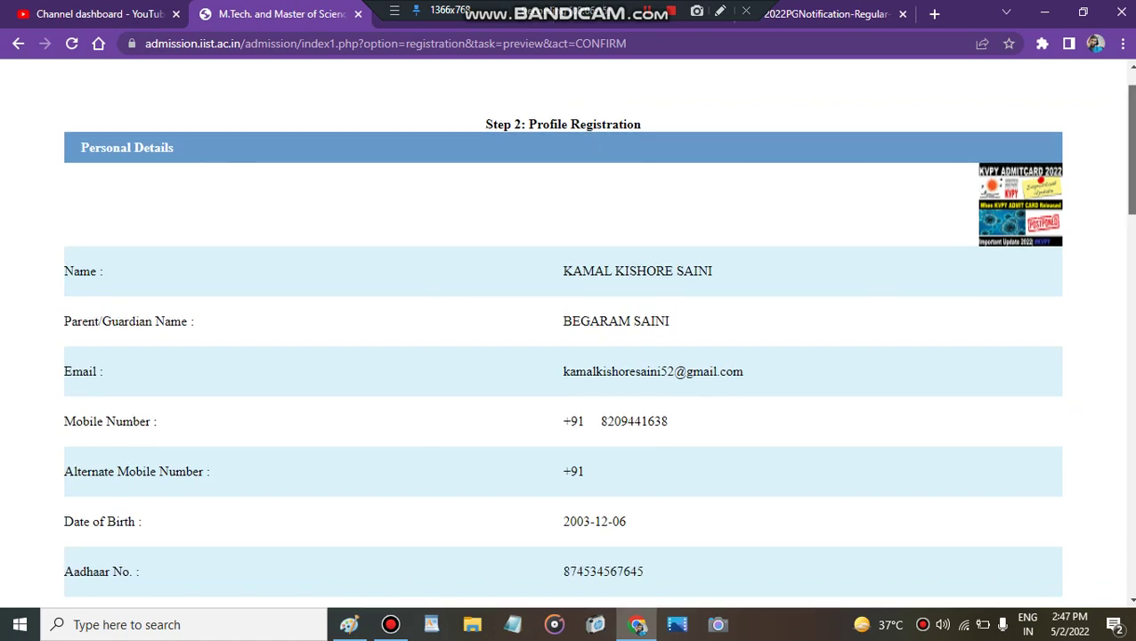
scroll(598, 336, down, 4)
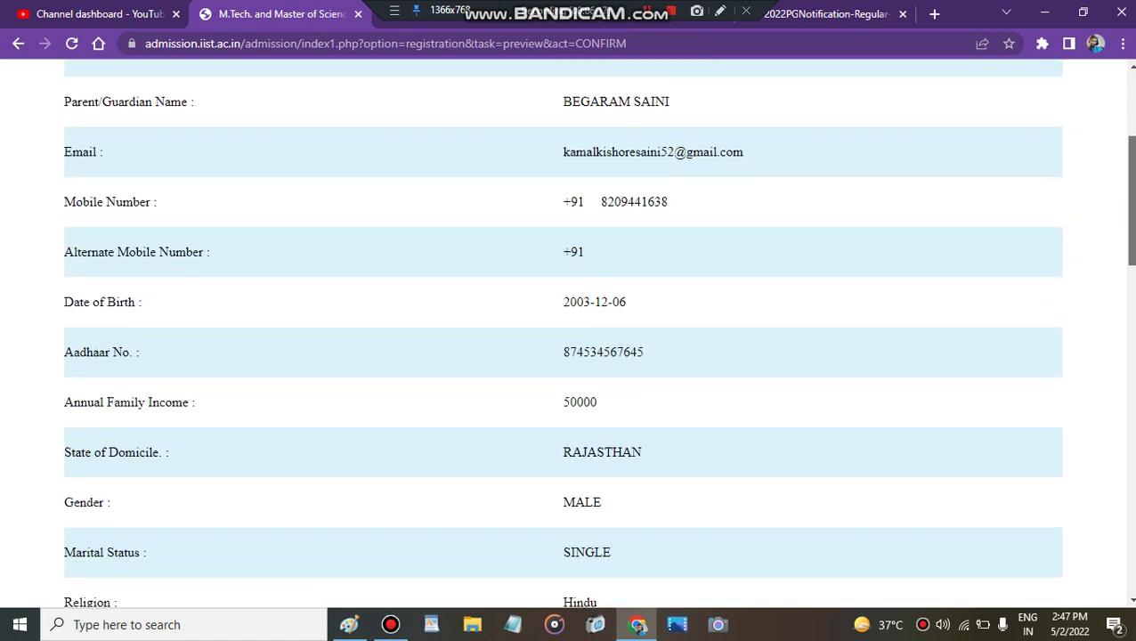
scroll(599, 337, down, 15)
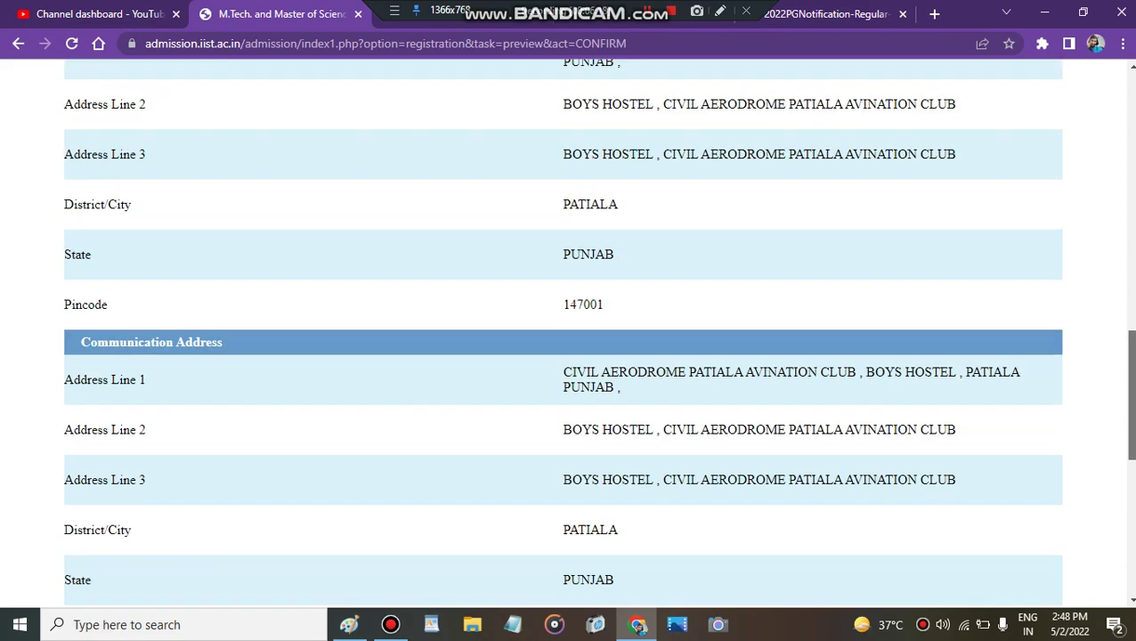
scroll(599, 337, down, 8)
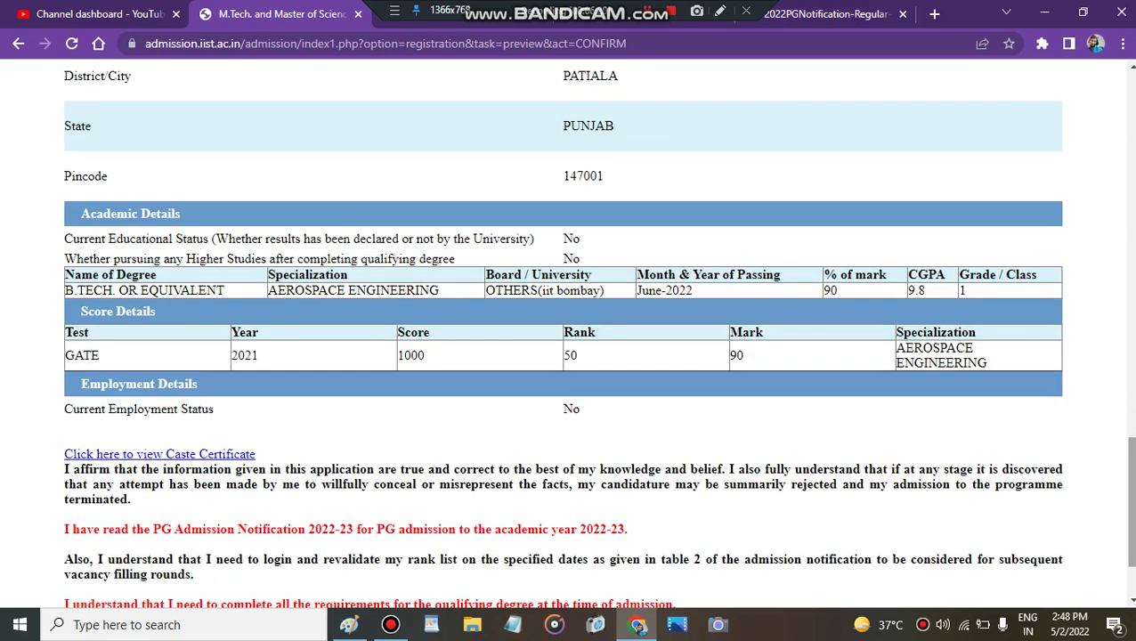
scroll(599, 337, down, 2)
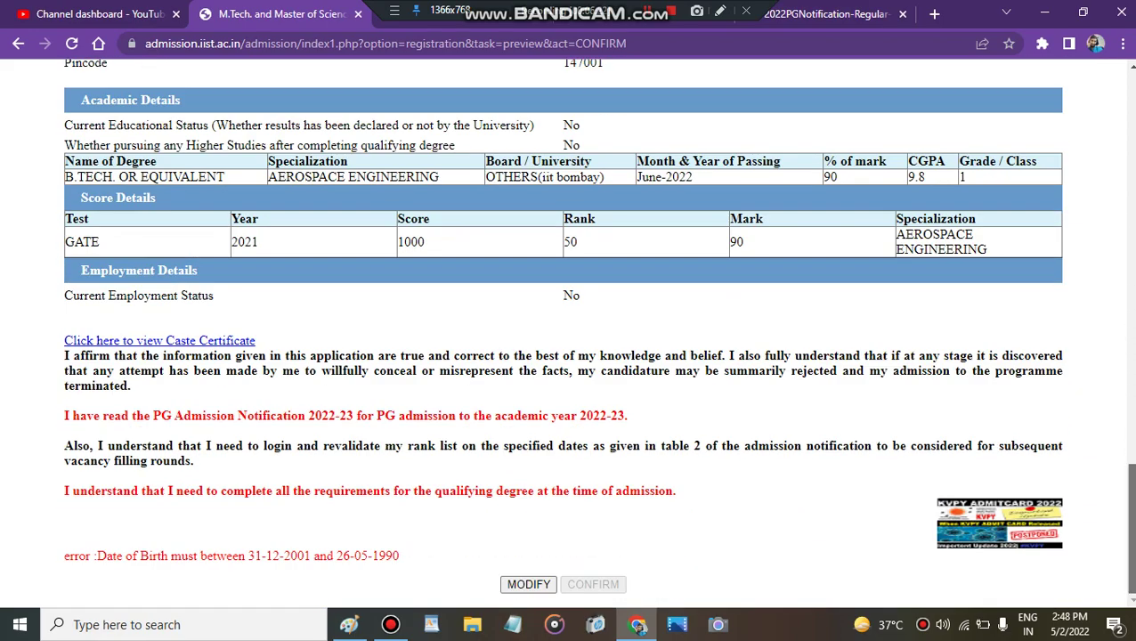
scroll(599, 337, up, 1)
scroll(598, 337, down, 1)
scroll(599, 337, up, 1)
scroll(599, 337, down, 1)
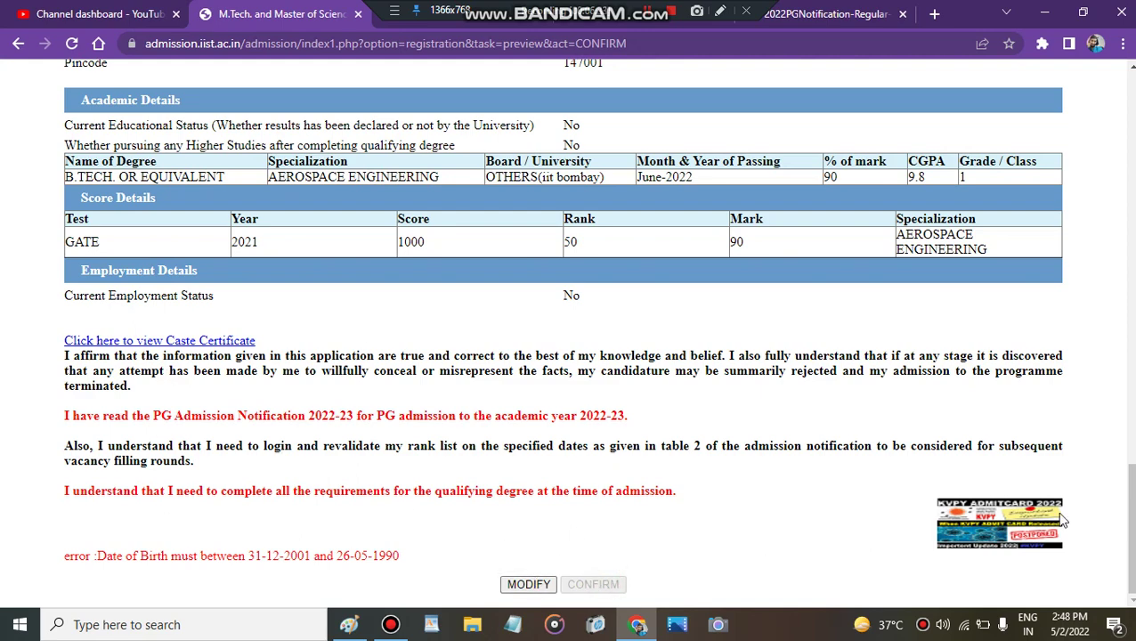
Step: Scroll down the confirm-preview page to the date-of-birth error line
drag(1131, 525, 1132, 140)
scroll(1131, 140, down, 6)
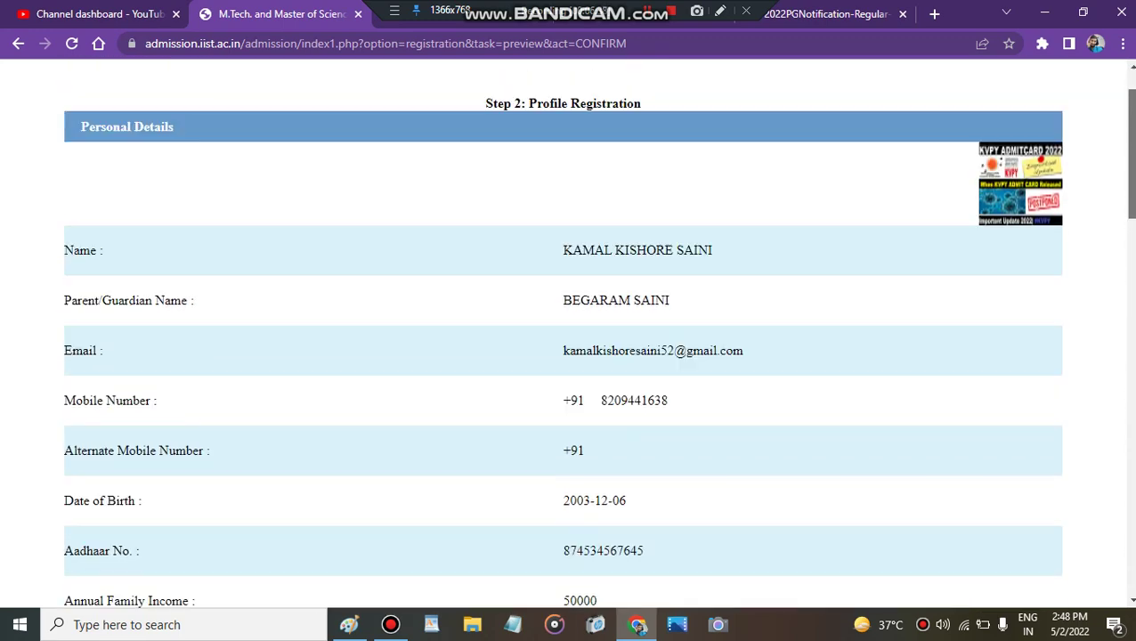
scroll(598, 331, down, 5)
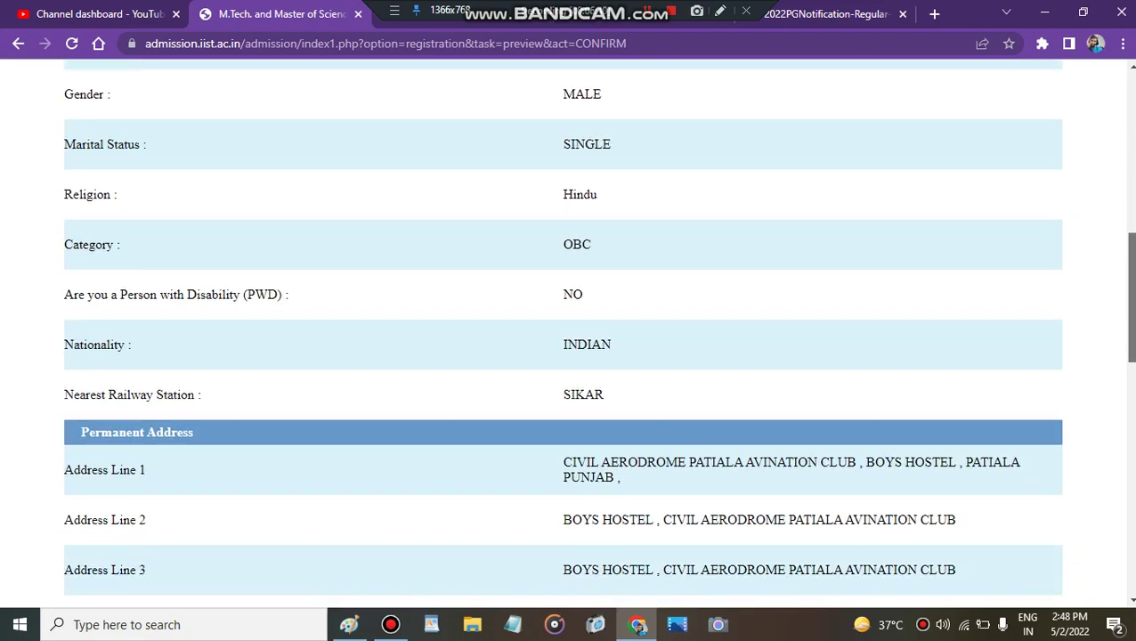
scroll(599, 332, down, 5)
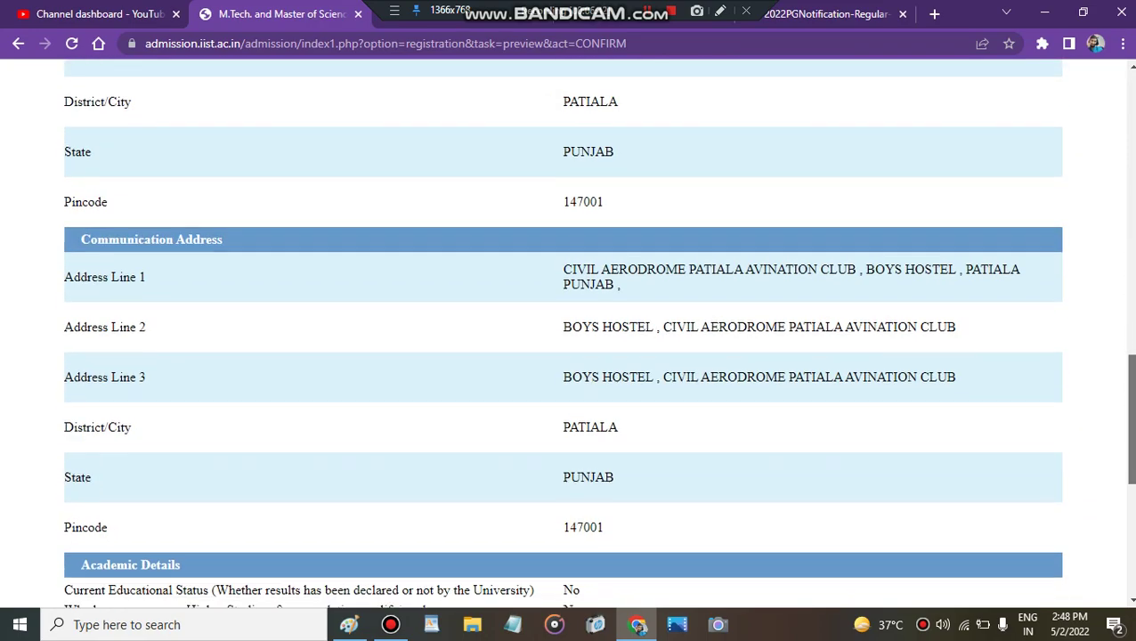
scroll(598, 332, down, 3)
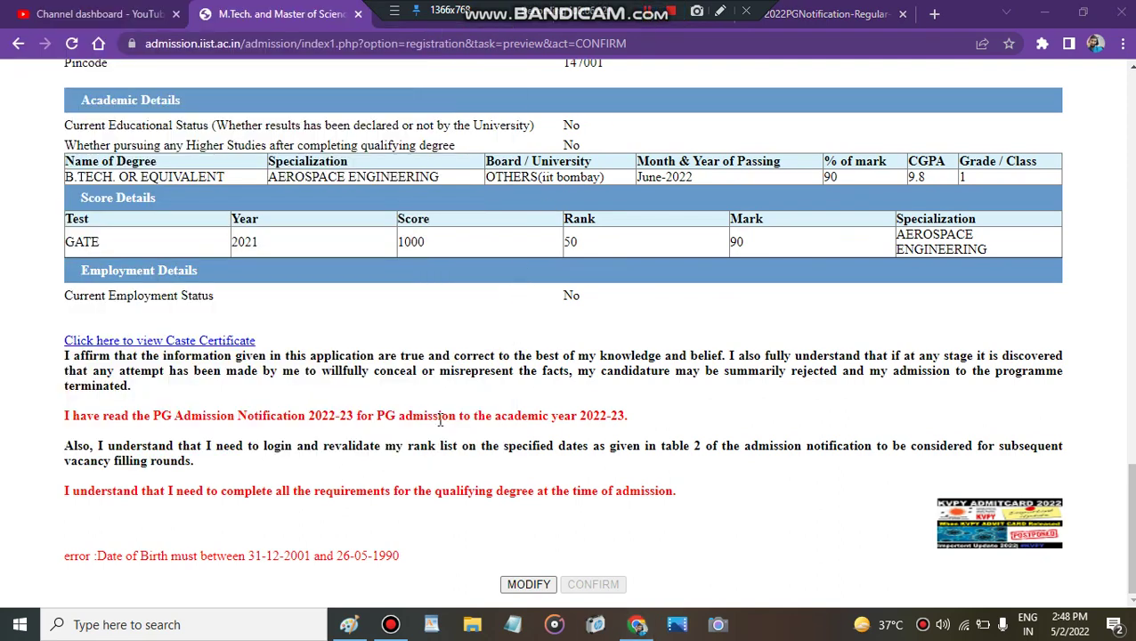
Step: Highlight the date-of-birth error text, then choose MODIFY to reopen the form for editing
triple_click(344, 556)
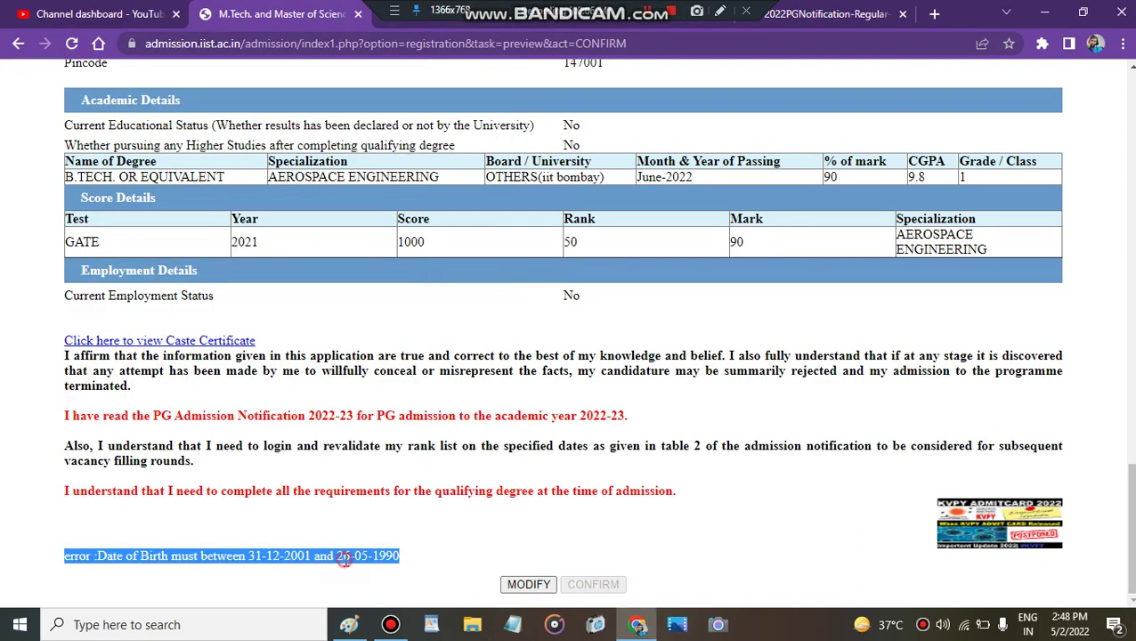
click(414, 530)
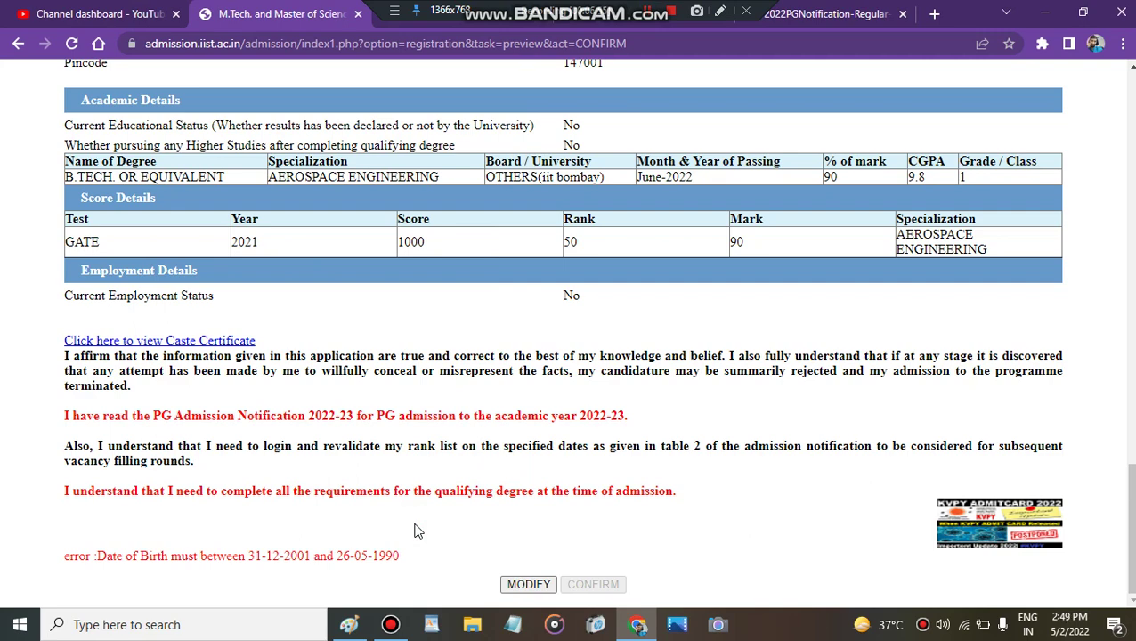
click(166, 552)
triple_click(166, 552)
click(204, 524)
triple_click(288, 559)
click(365, 517)
click(332, 556)
triple_click(331, 557)
click(408, 533)
click(537, 584)
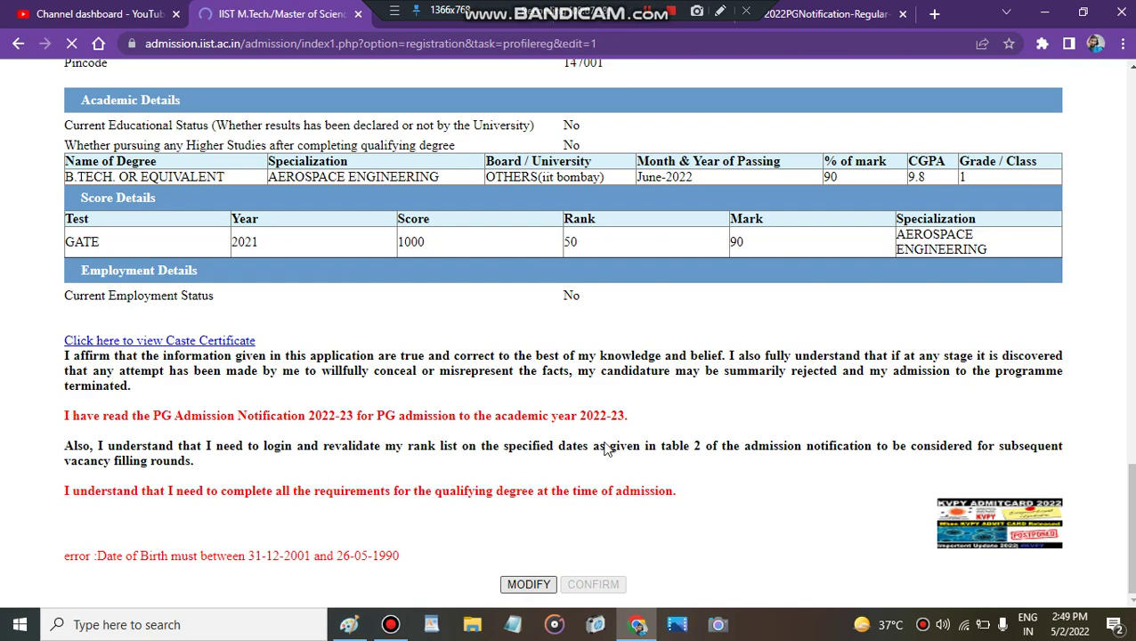